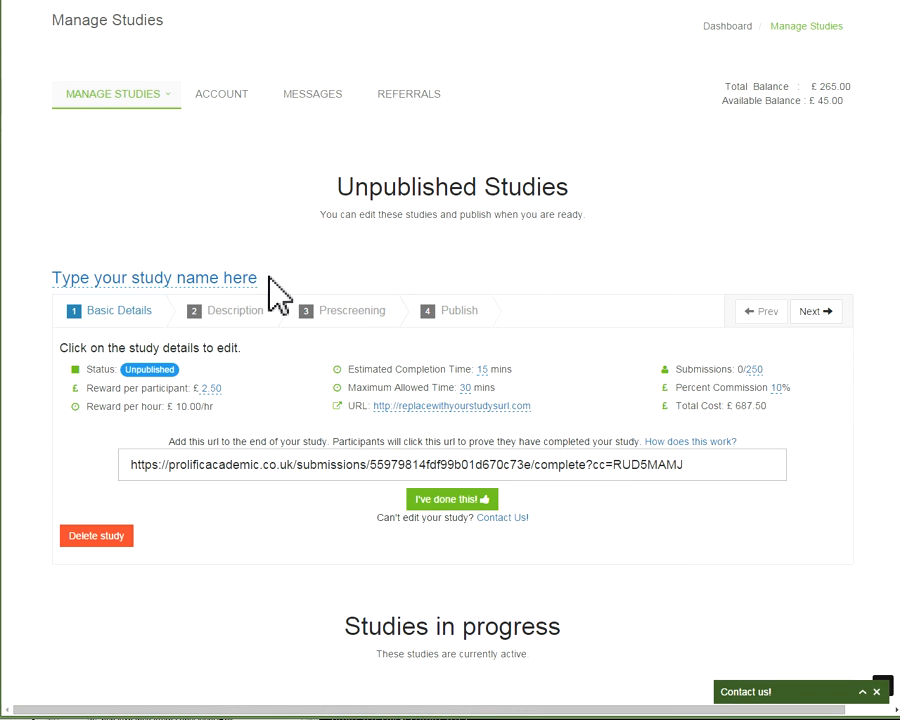
Replace the placeholder study name with 'I like bananas' and select the completion URL
left_click(150, 277)
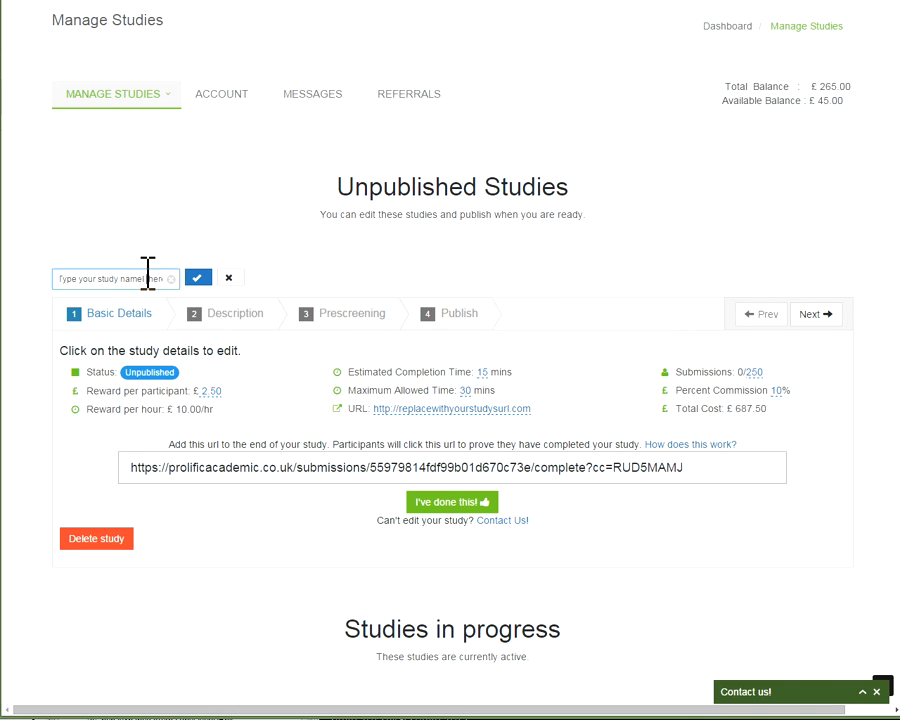
key("ctrl+a")
key("BackSpace")
left_click(196, 281)
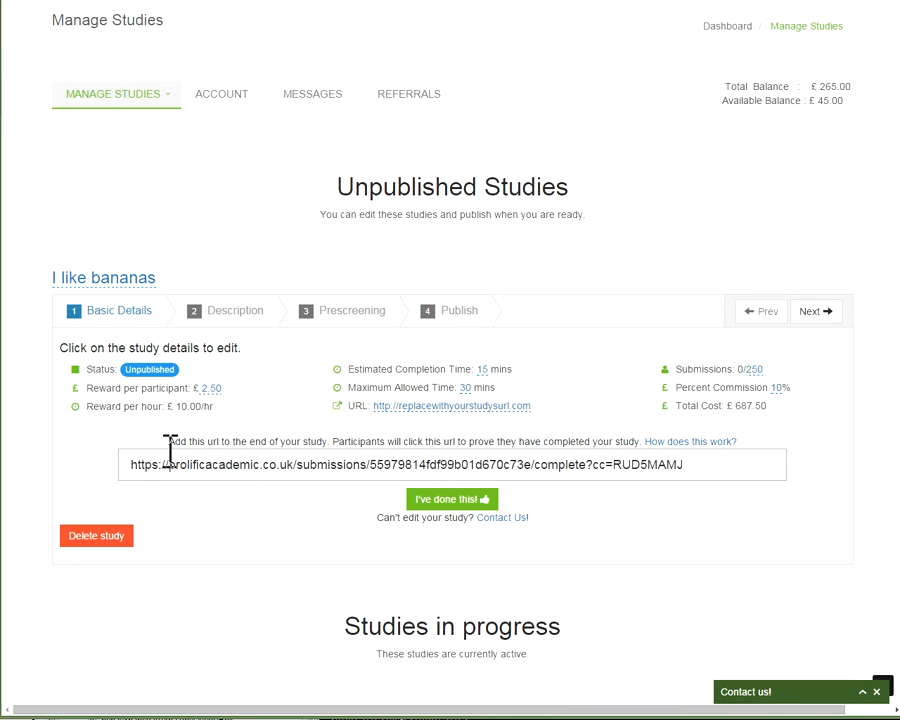
left_click_drag(128, 465, 719, 492)
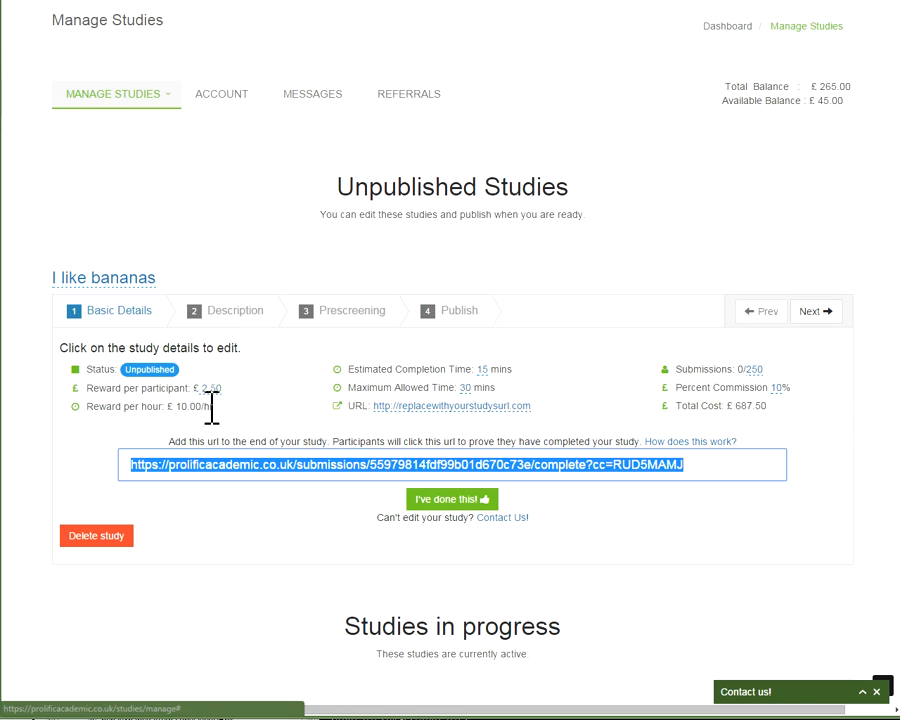
Set the Estimated Completion Time to 1 minute
left_click(486, 369)
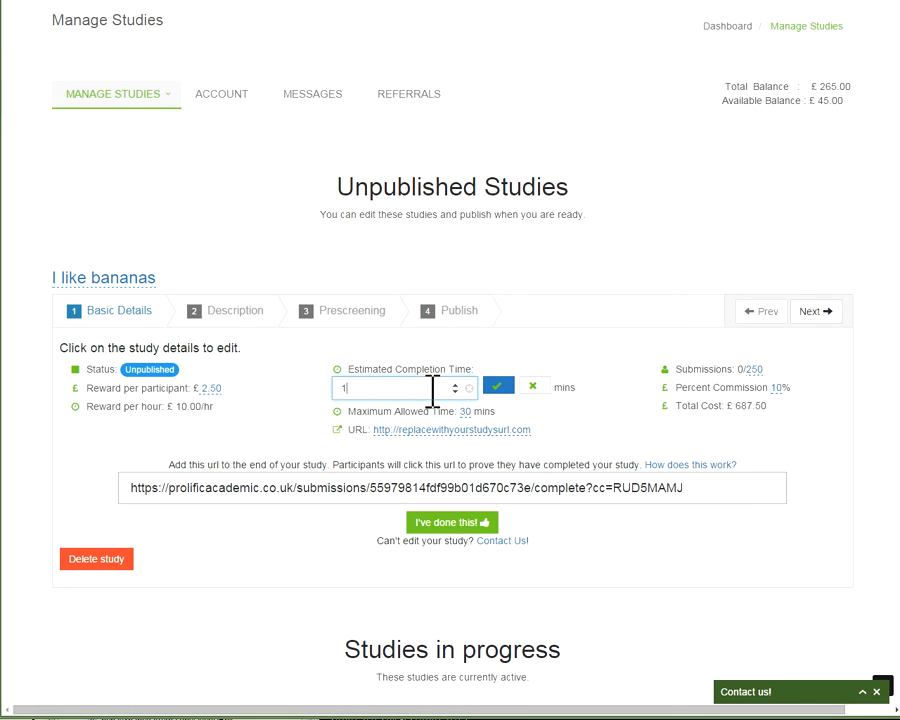
left_click(500, 385)
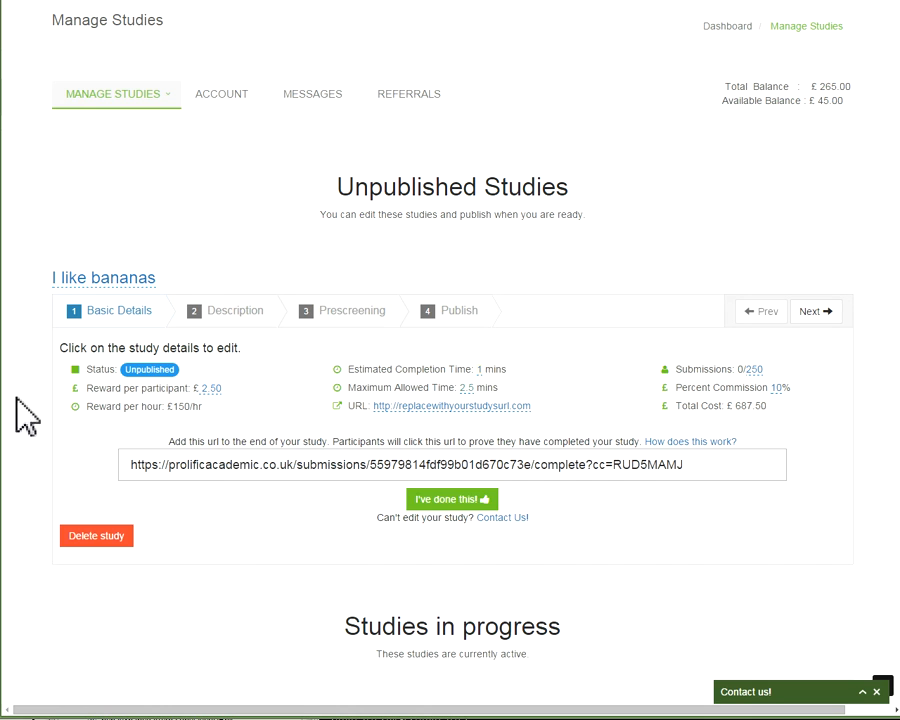
left_click(480, 369)
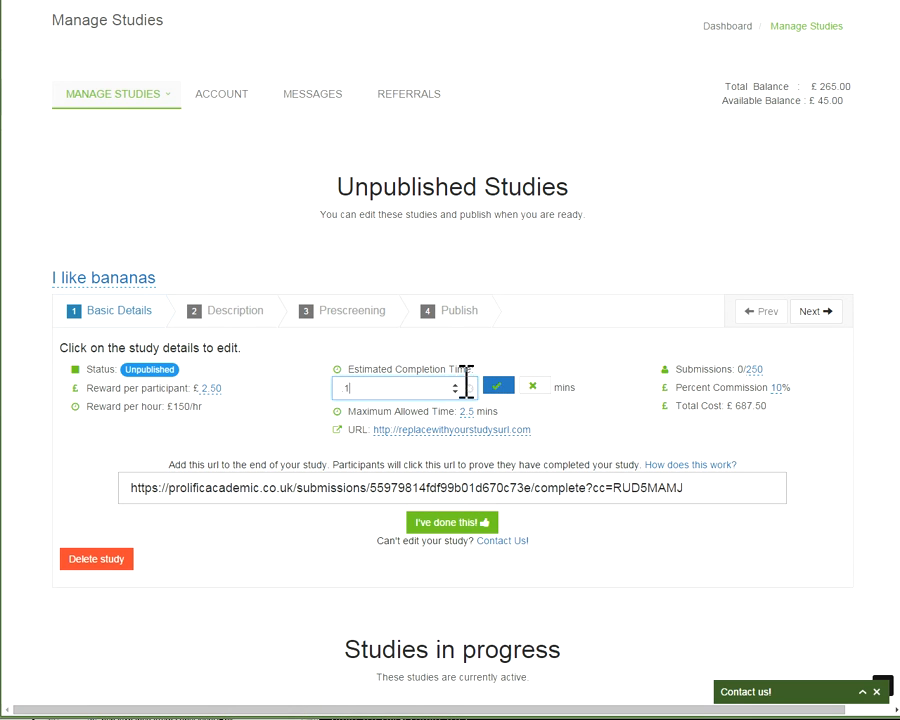
left_click(499, 385)
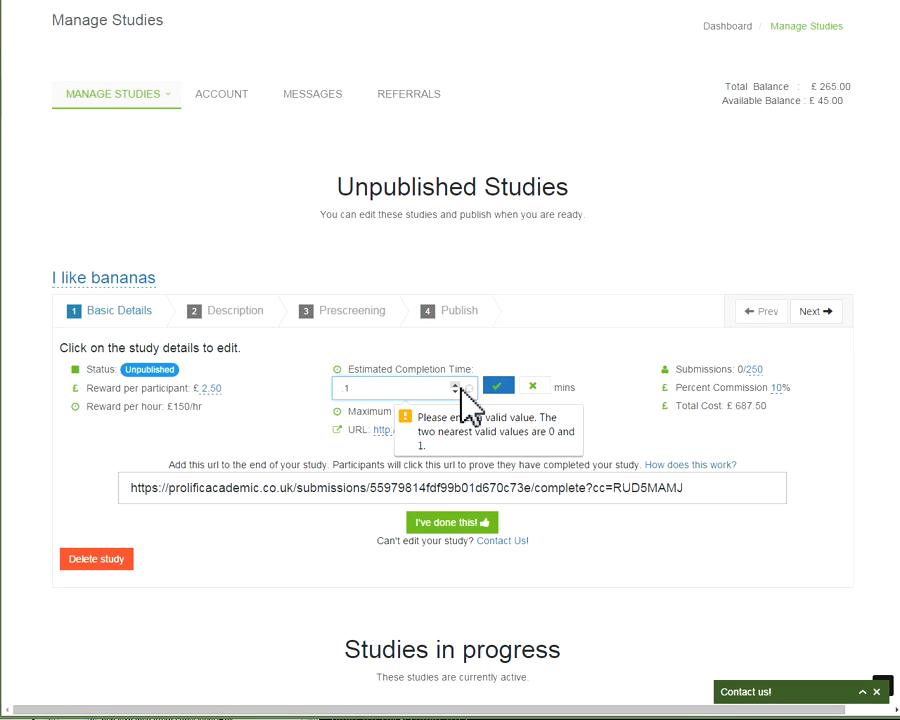
key("BackSpace")
key("BackSpace")
type("1")
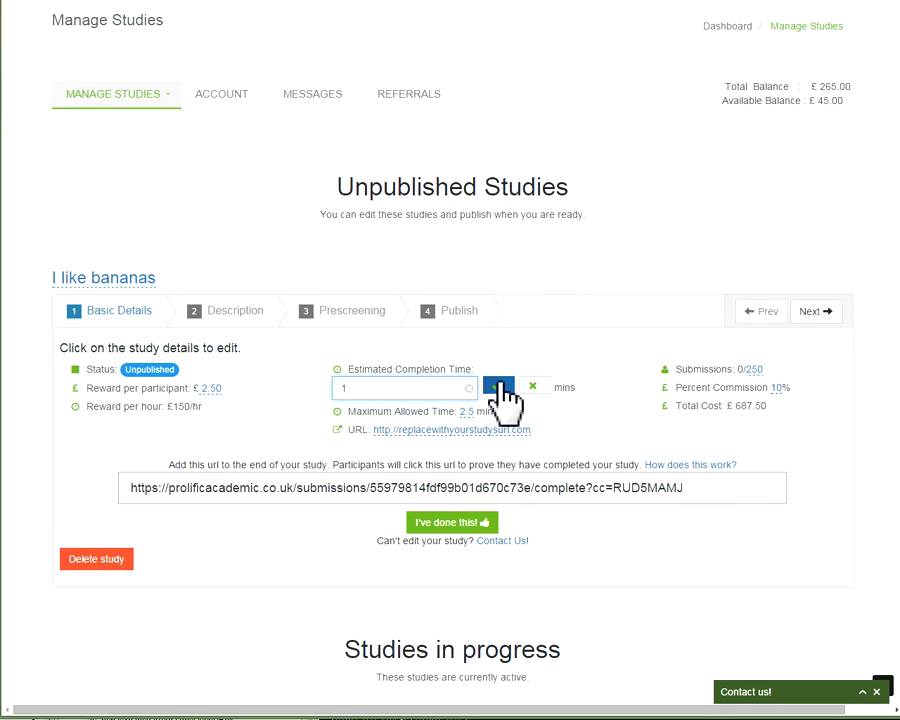
left_click(498, 386)
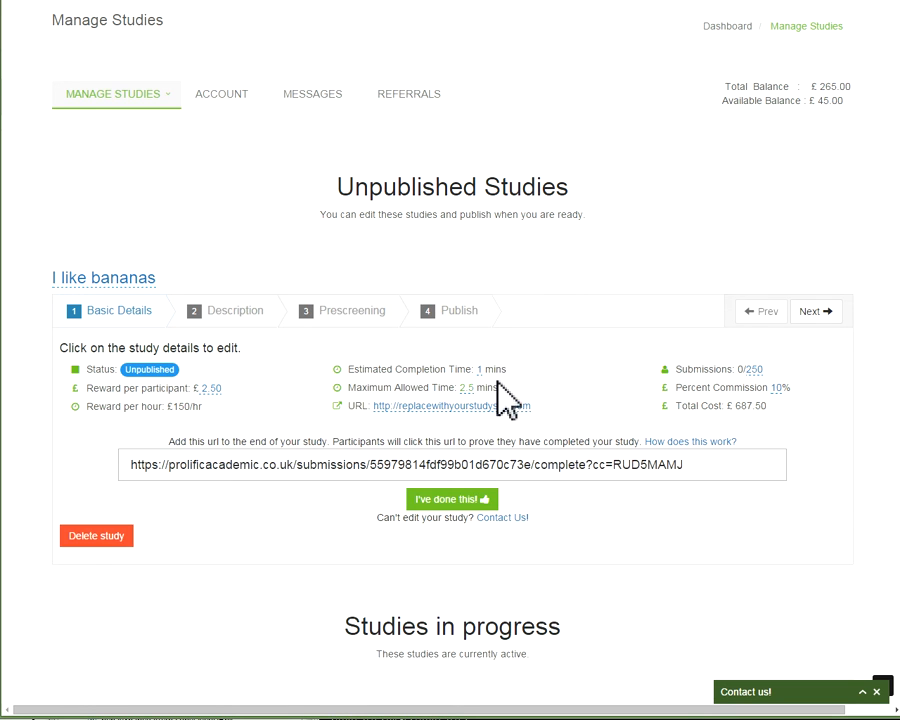
Set the reward per participant to 10p after a minimum-reward error
left_click(210, 390)
left_click_drag(185, 405, 15, 408)
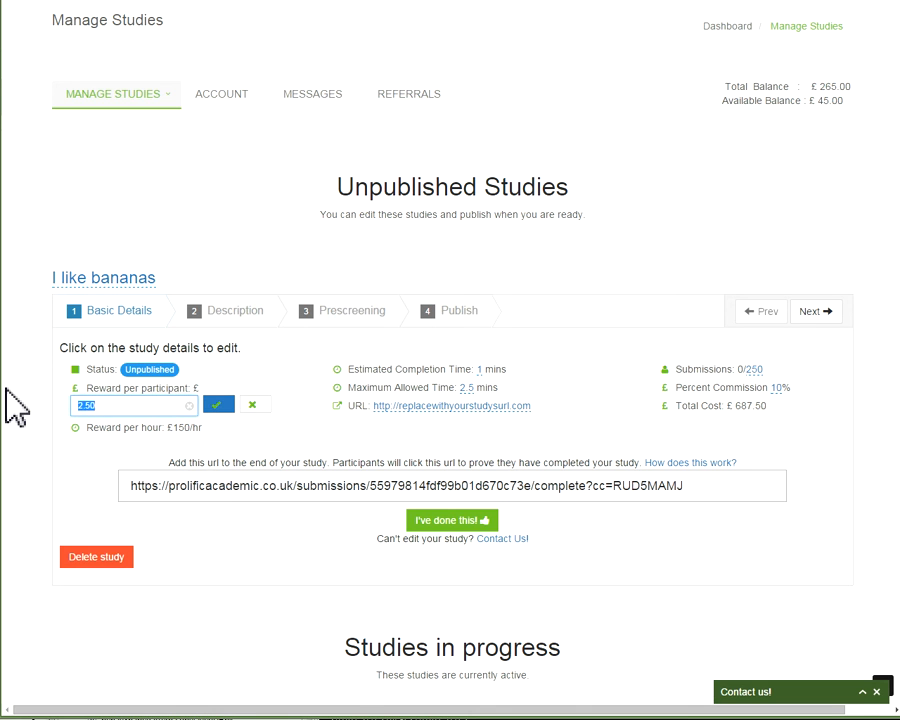
type("1")
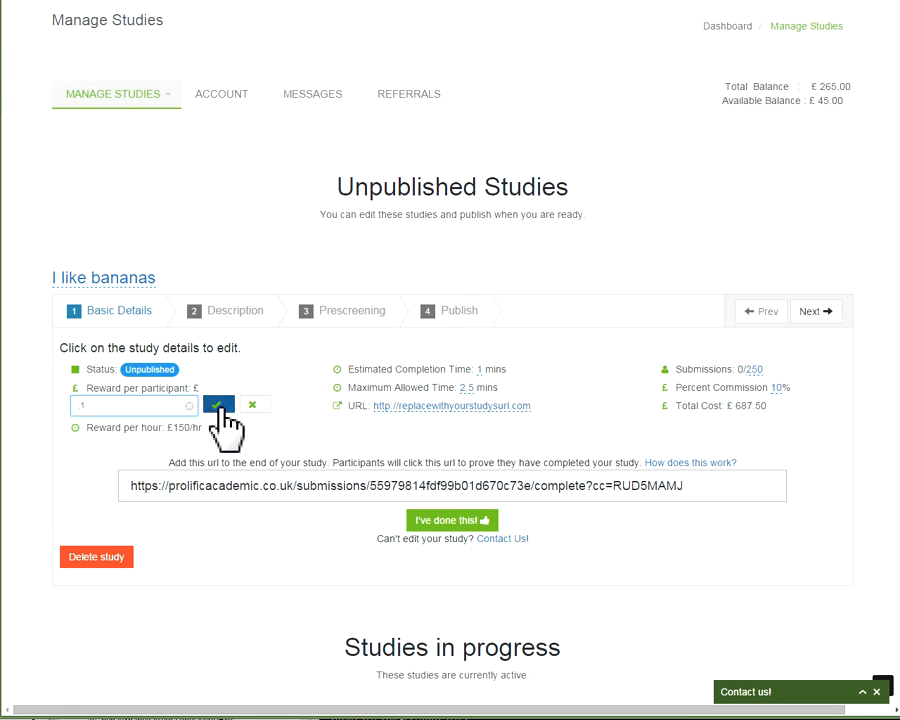
left_click(218, 405)
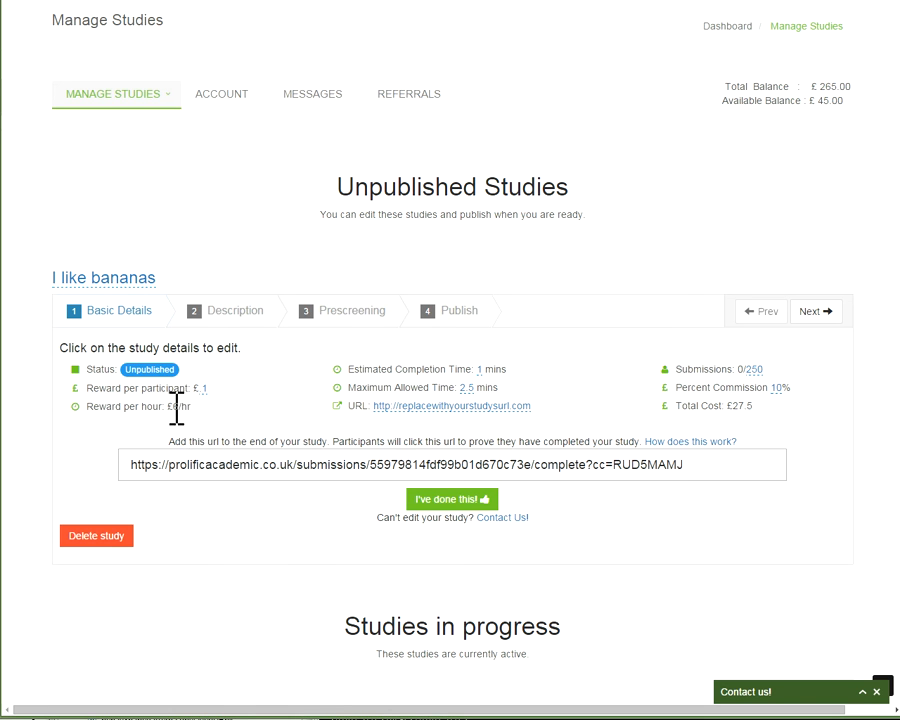
left_click(204, 388)
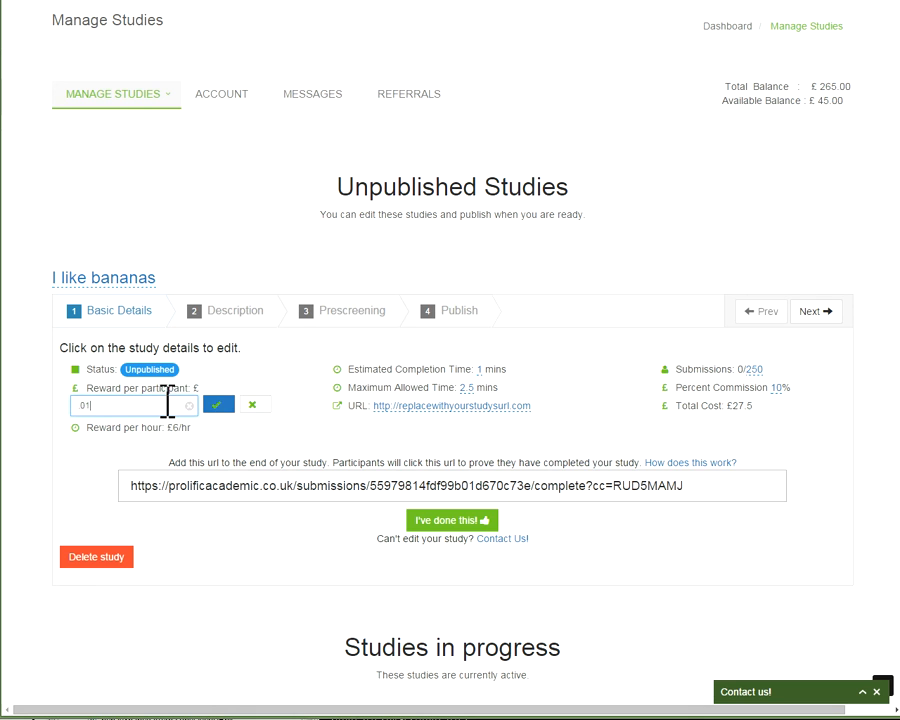
left_click(217, 405)
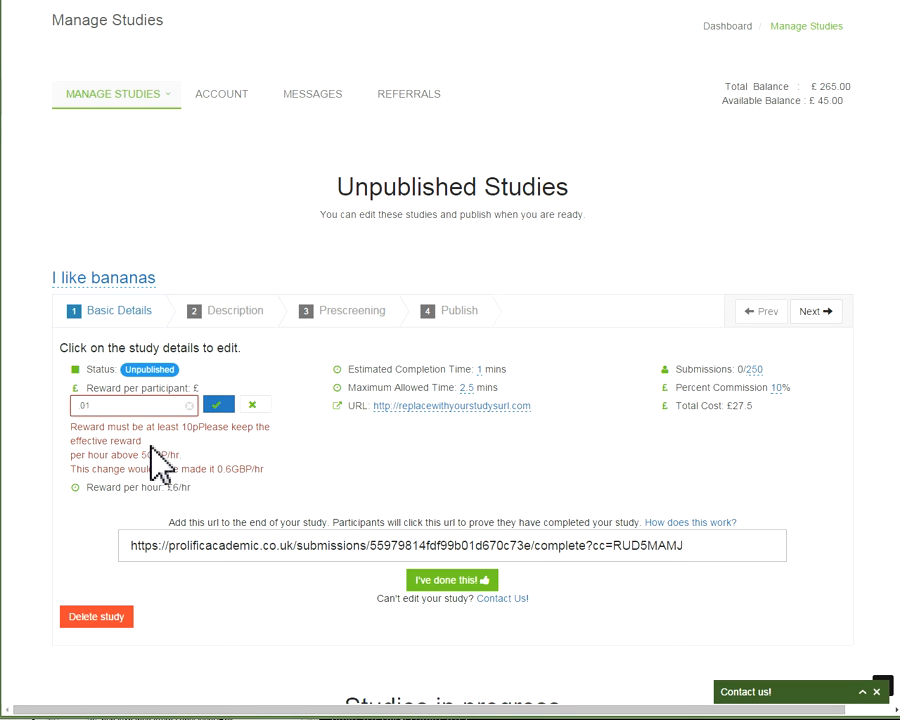
left_click_drag(79, 427, 182, 456)
left_click(137, 405)
type("10")
left_click(220, 406)
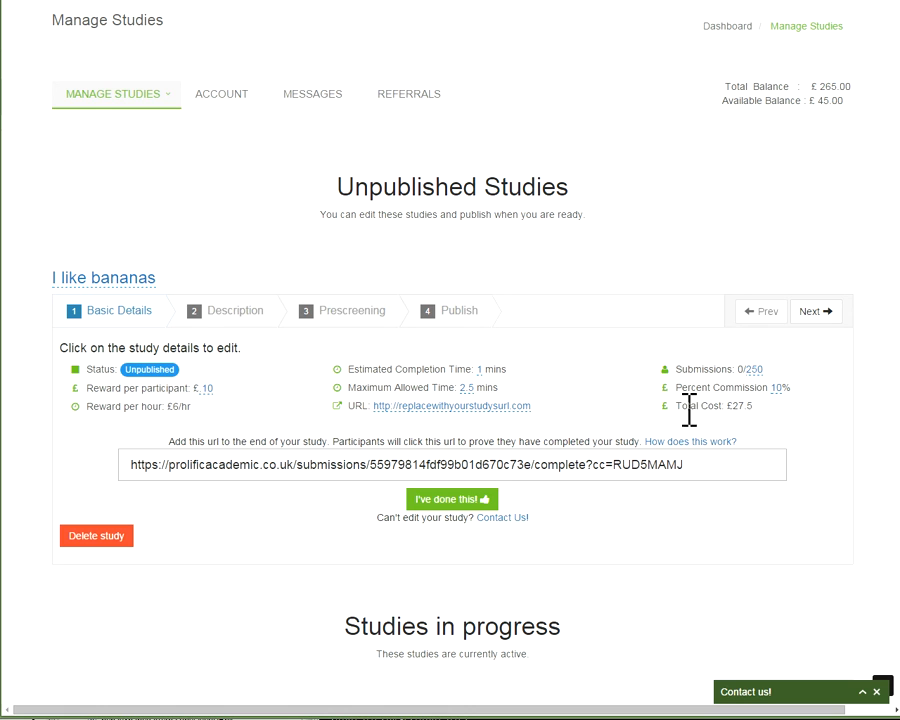
Set Submissions to 1, bringing the total cost to £0.11
left_click(751, 369)
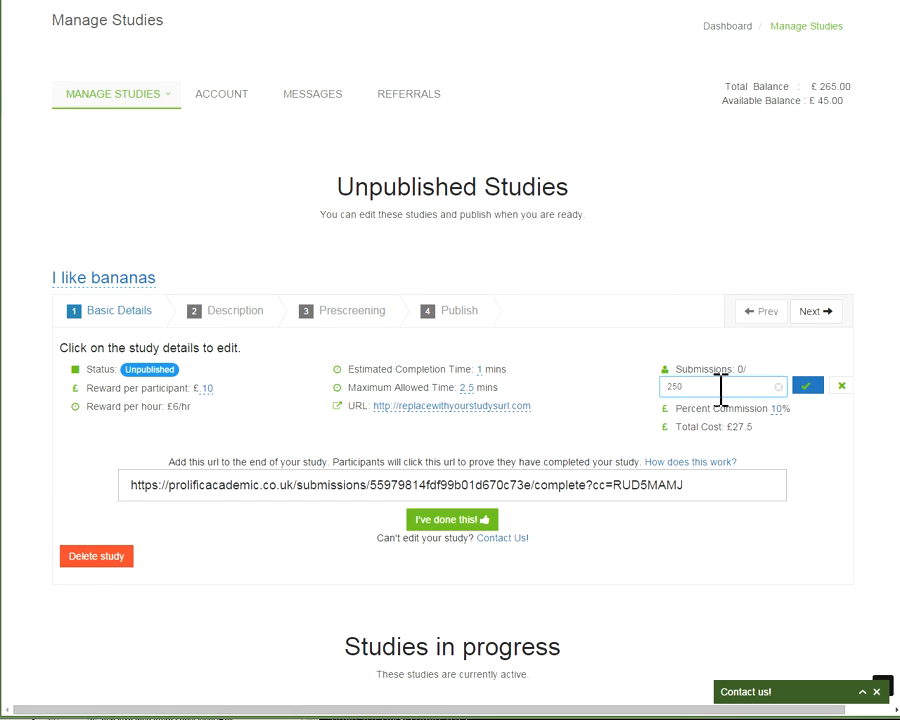
left_click_drag(721, 383, 548, 395)
type("1")
left_click(805, 386)
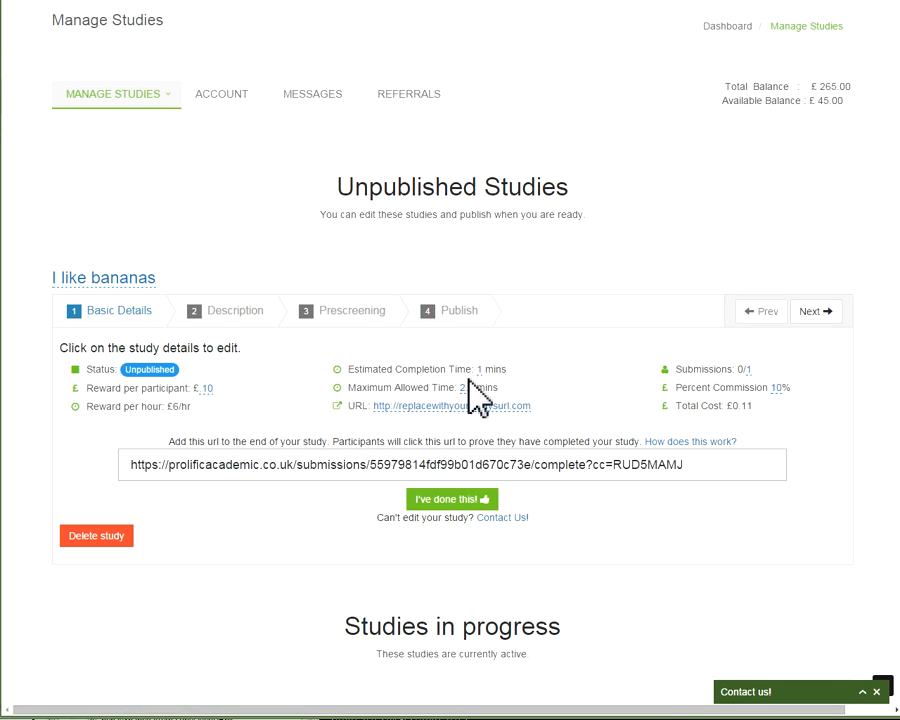
scroll(478, 400, "down", 2)
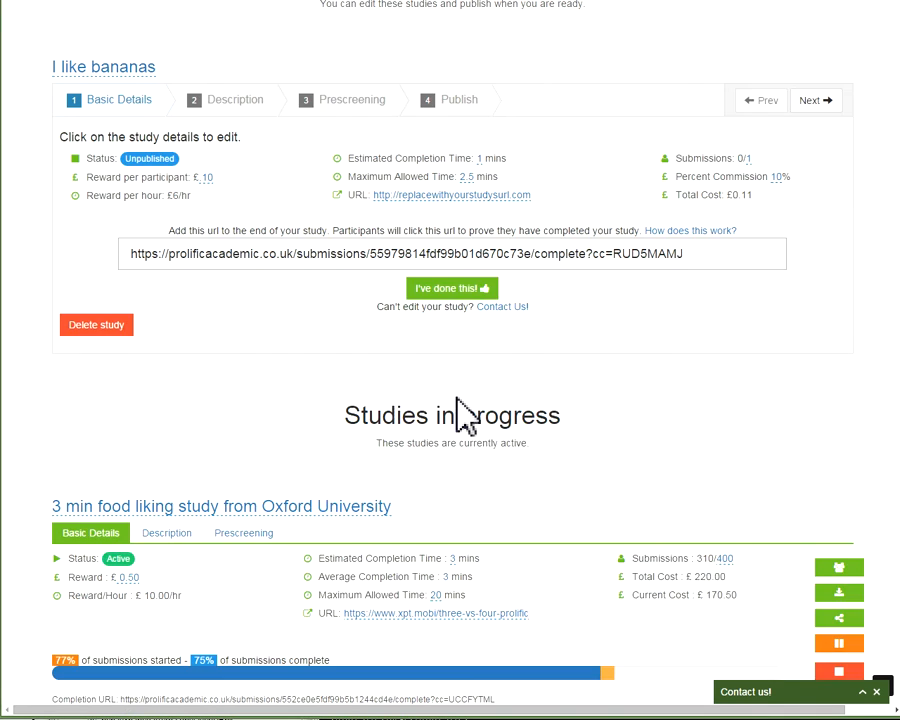
scroll(465, 415, "down", 1)
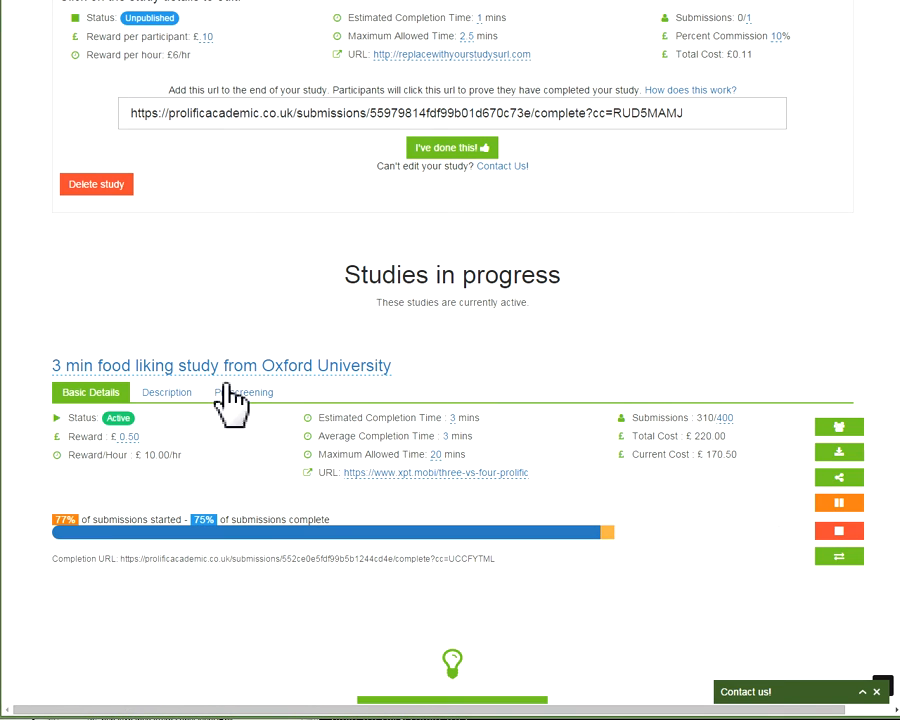
left_click_drag(326, 437, 470, 436)
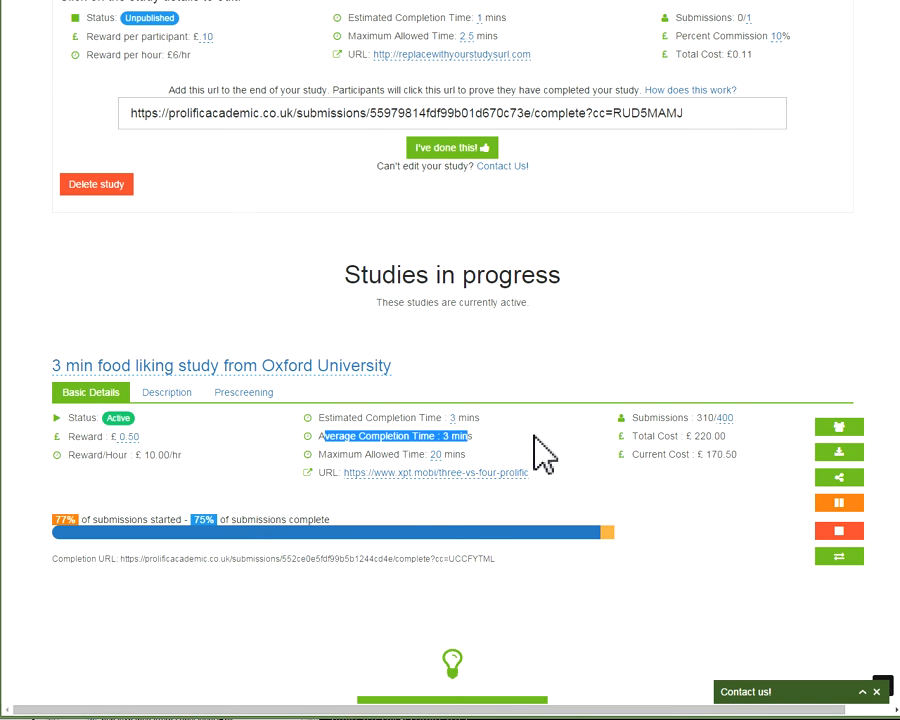
scroll(540, 458, "up", 1)
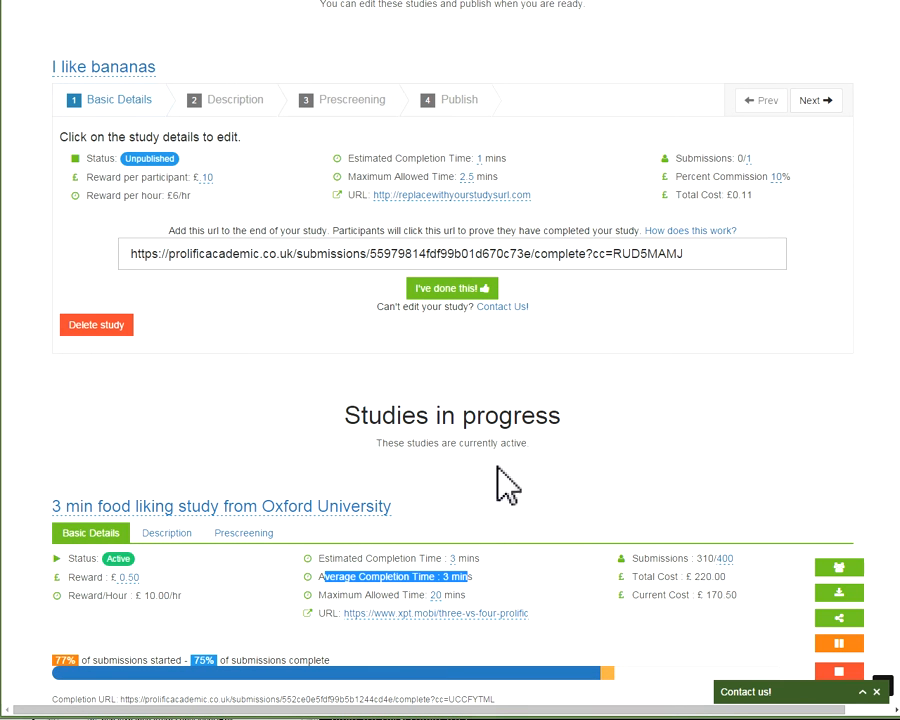
scroll(476, 558, "up", 2)
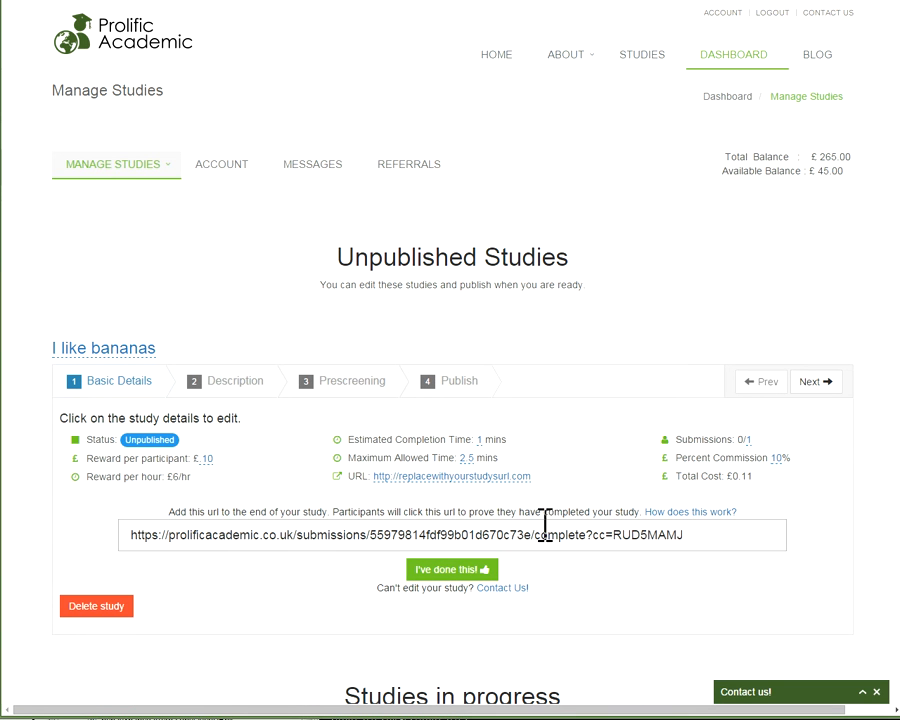
Confirm the completion URL is added, bold the description's closing words, and save it
left_click(466, 568)
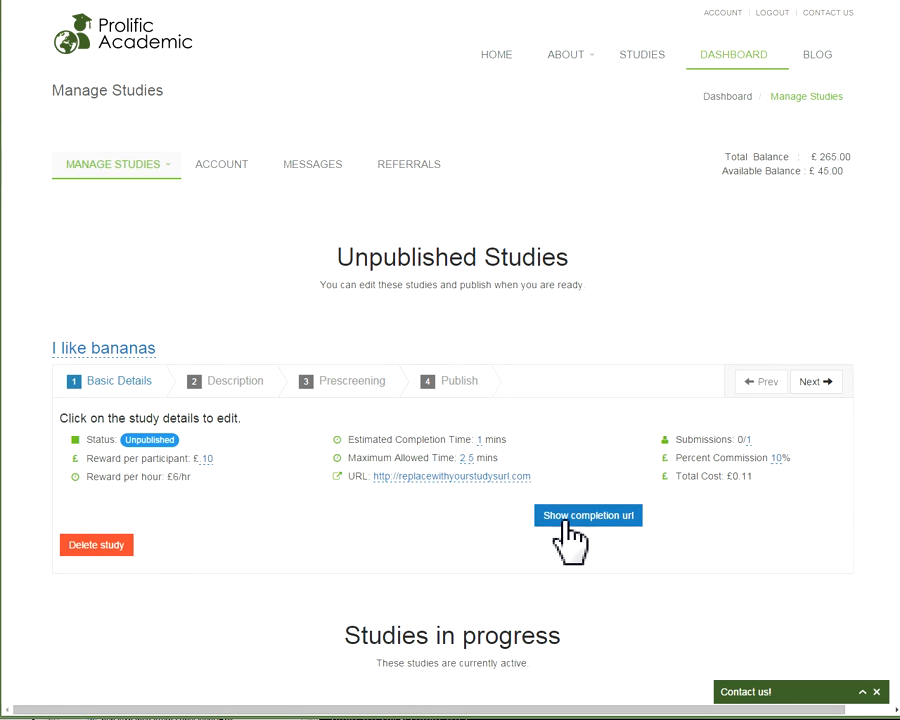
left_click(809, 390)
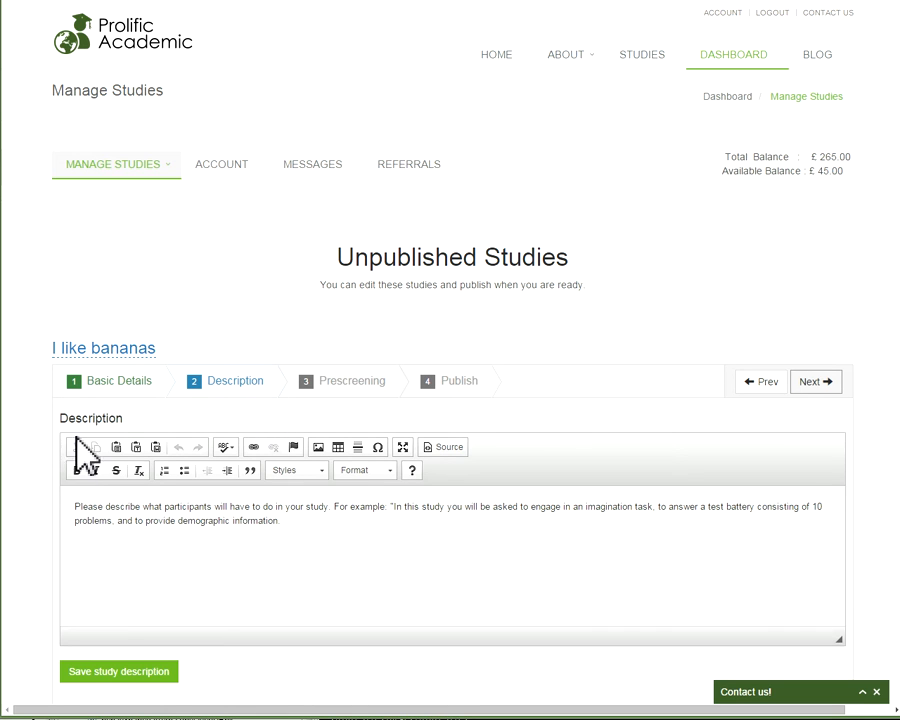
left_click_drag(291, 522, 171, 520)
left_click(76, 472)
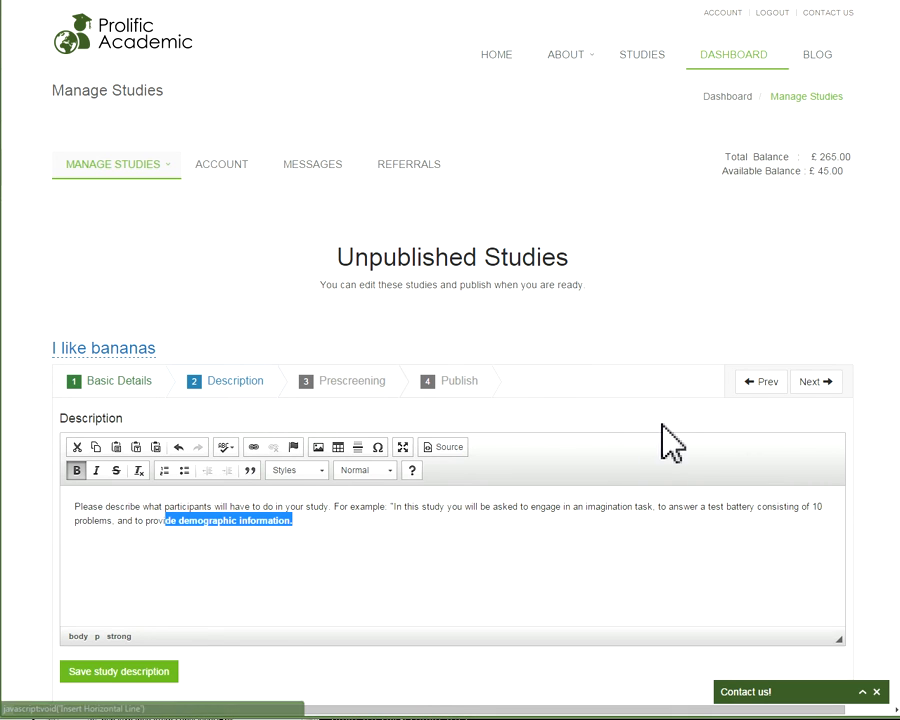
left_click(811, 386)
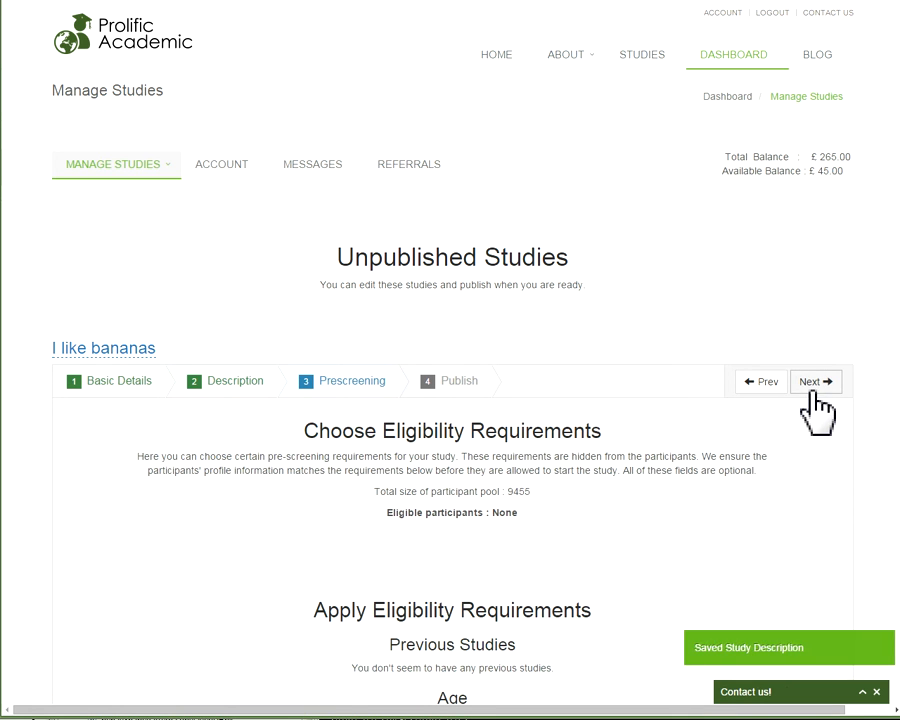
Apply a Date of Birth requirement of ages 10 to 99, leaving 6917 eligible participants
scroll(560, 532, "down", 5)
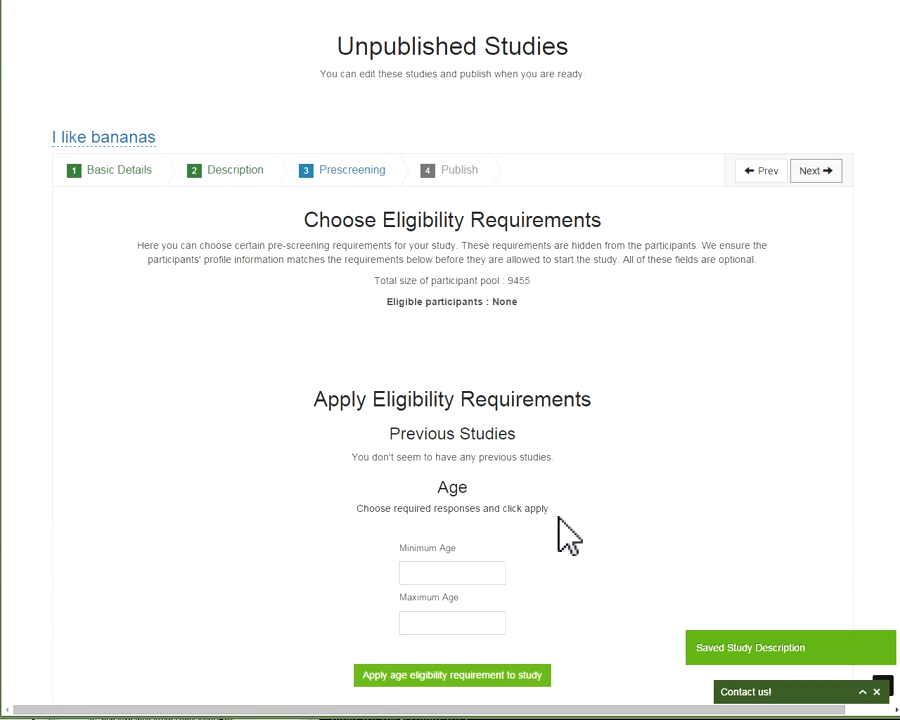
left_click(493, 504)
left_click_drag(475, 503, 366, 501)
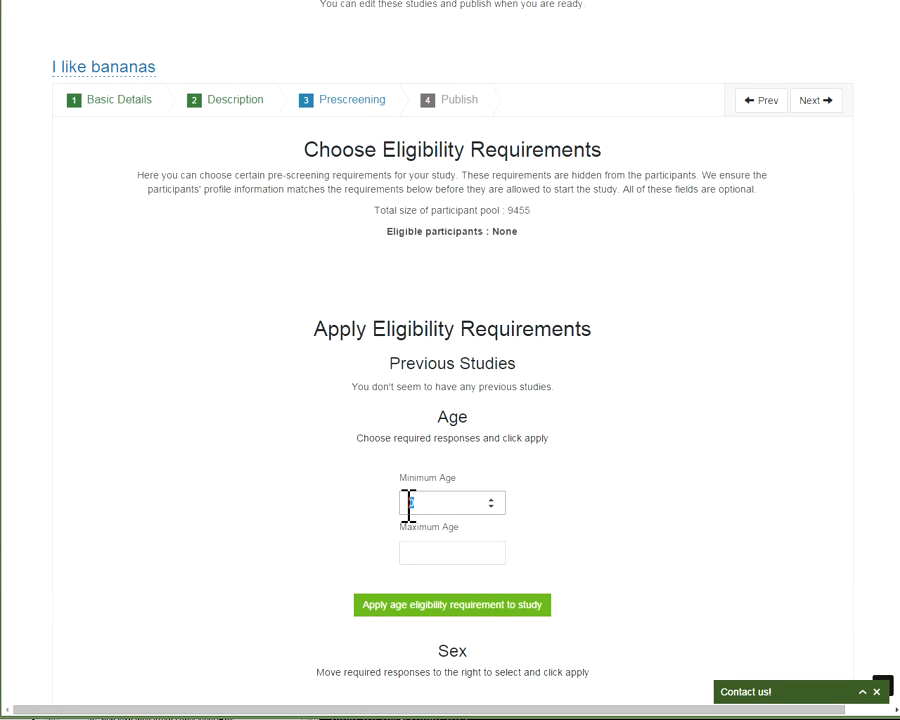
left_click(431, 552)
type("99")
left_click(418, 606)
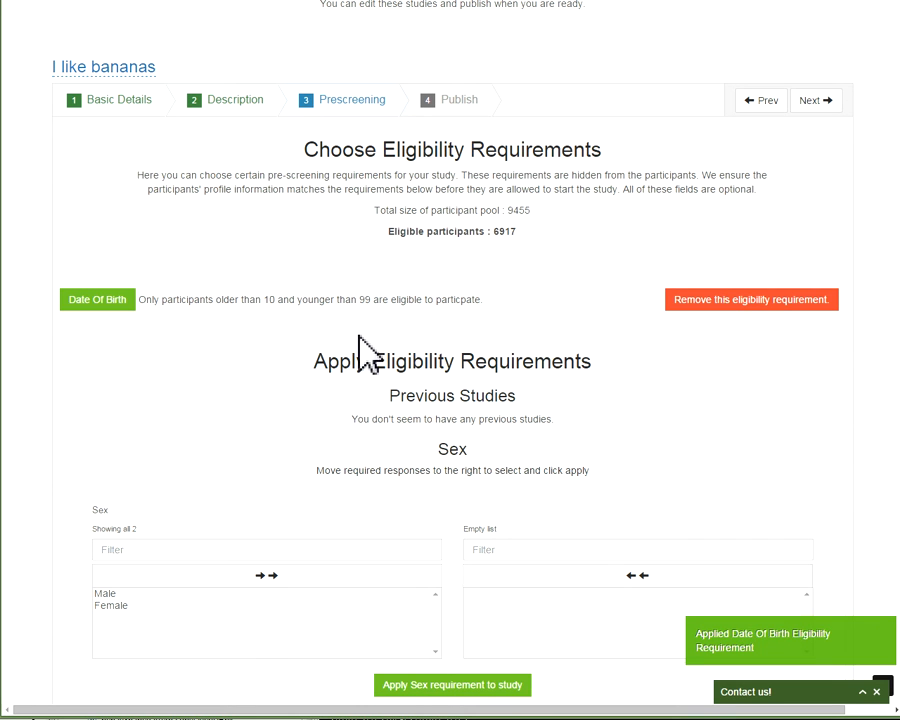
scroll(352, 345, "down", 2)
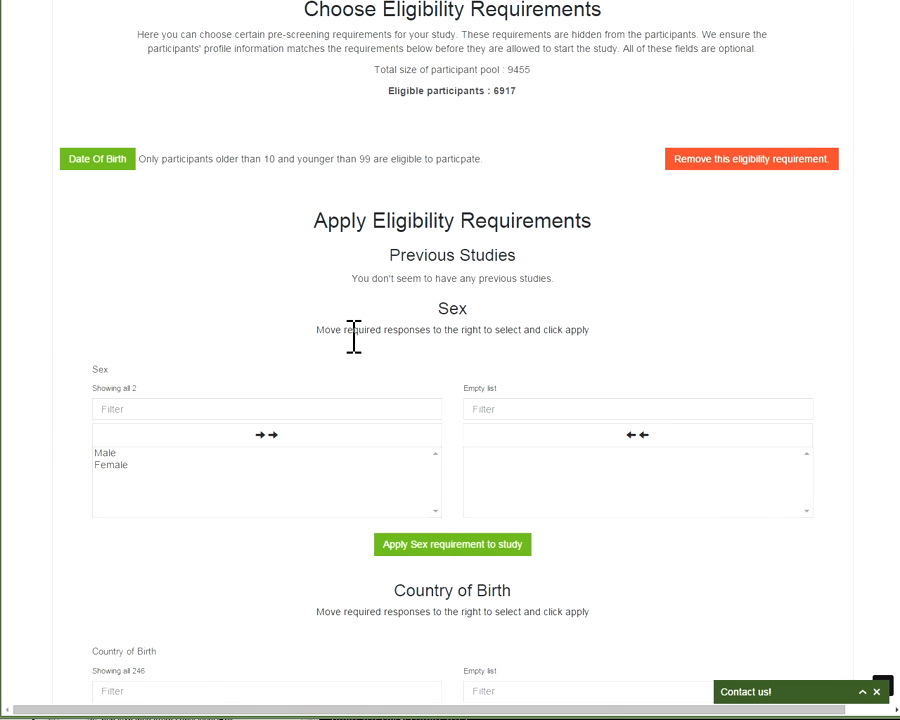
scroll(363, 331, "up", 3)
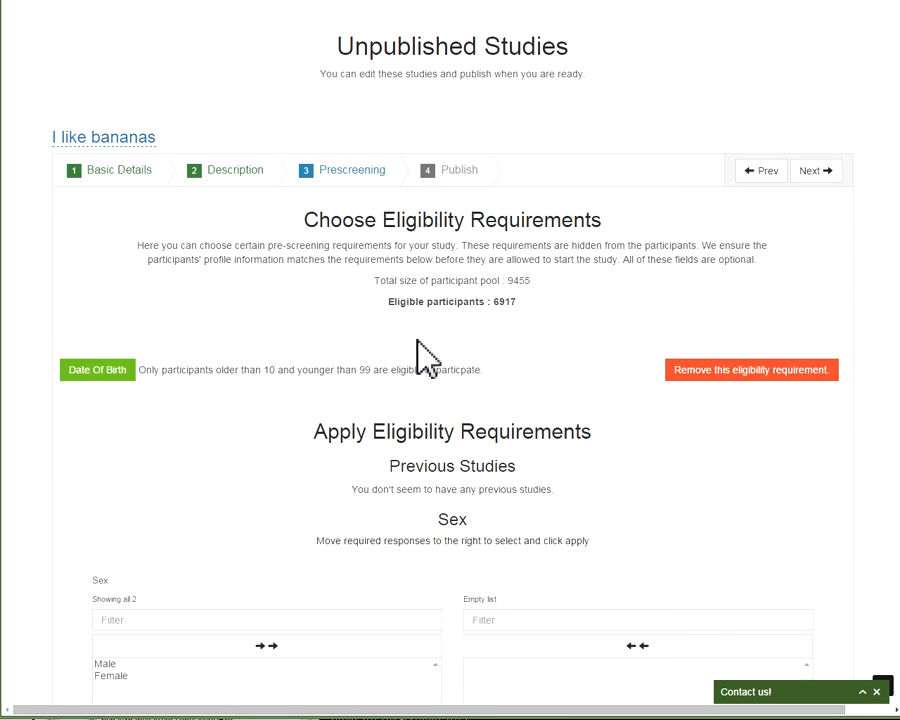
Remove the Date of Birth eligibility requirement so all 9455 participants are eligible
left_click(710, 370)
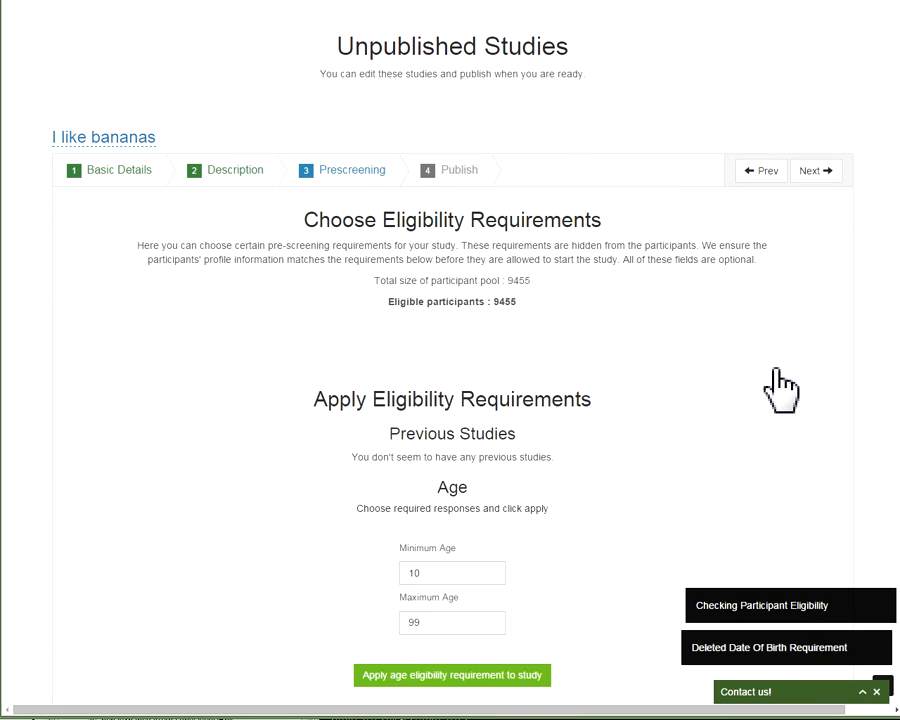
scroll(770, 385, "down", 3)
scroll(718, 400, "down", 3)
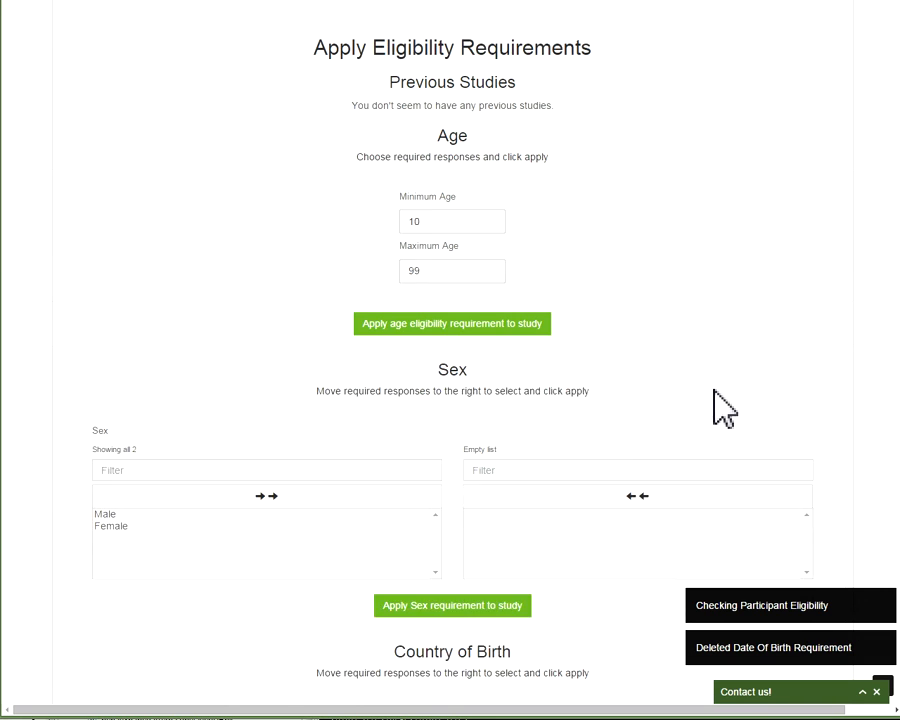
scroll(430, 290, "up", 1)
scroll(420, 320, "down", 4)
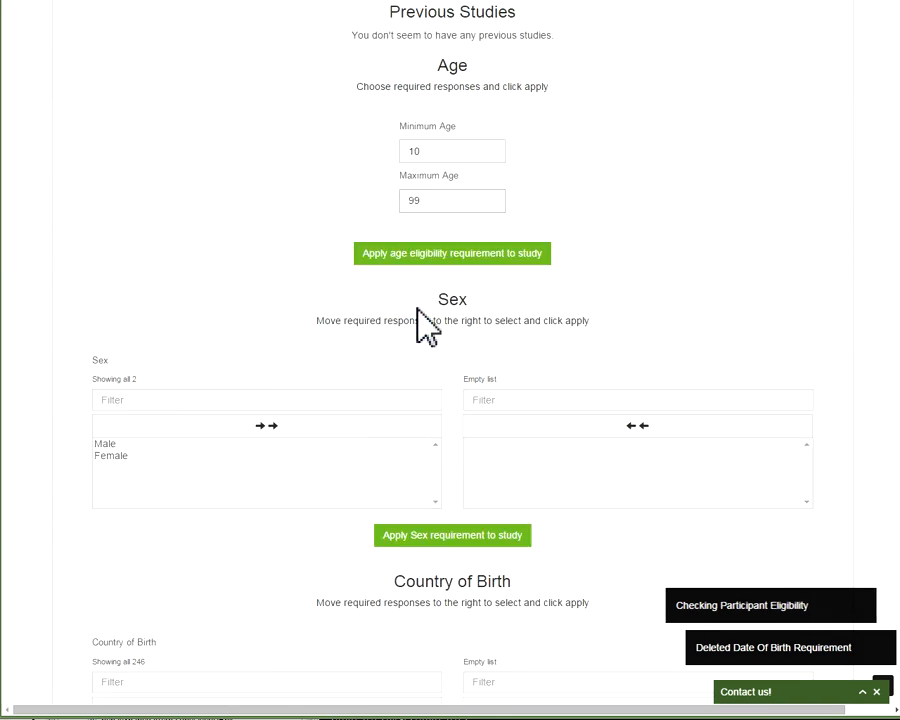
scroll(367, 400, "down", 2)
scroll(367, 400, "down", 4)
scroll(455, 455, "down", 4)
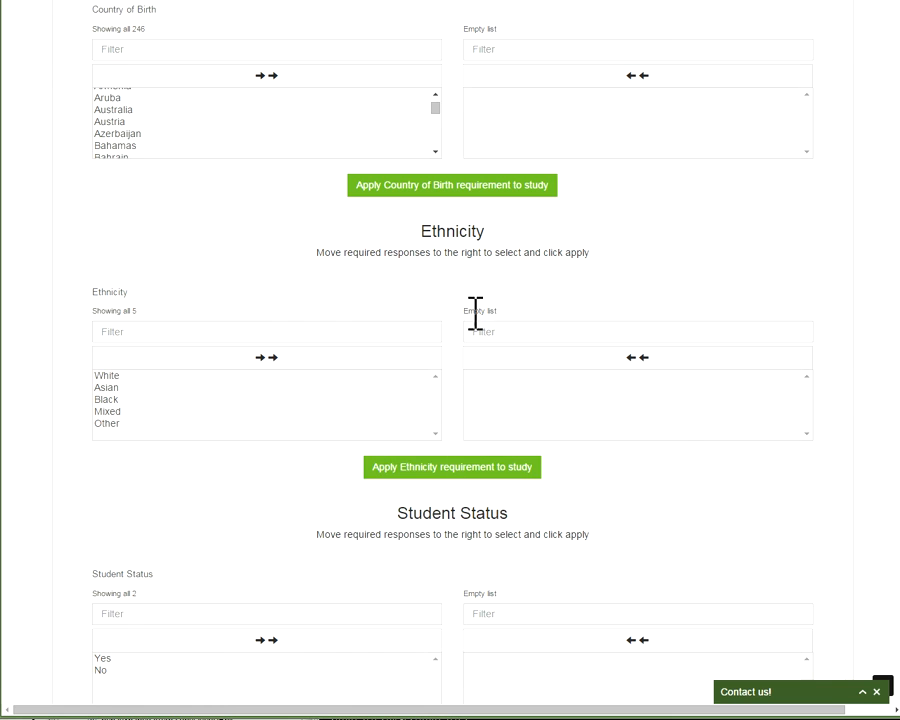
scroll(470, 316, "down", 3)
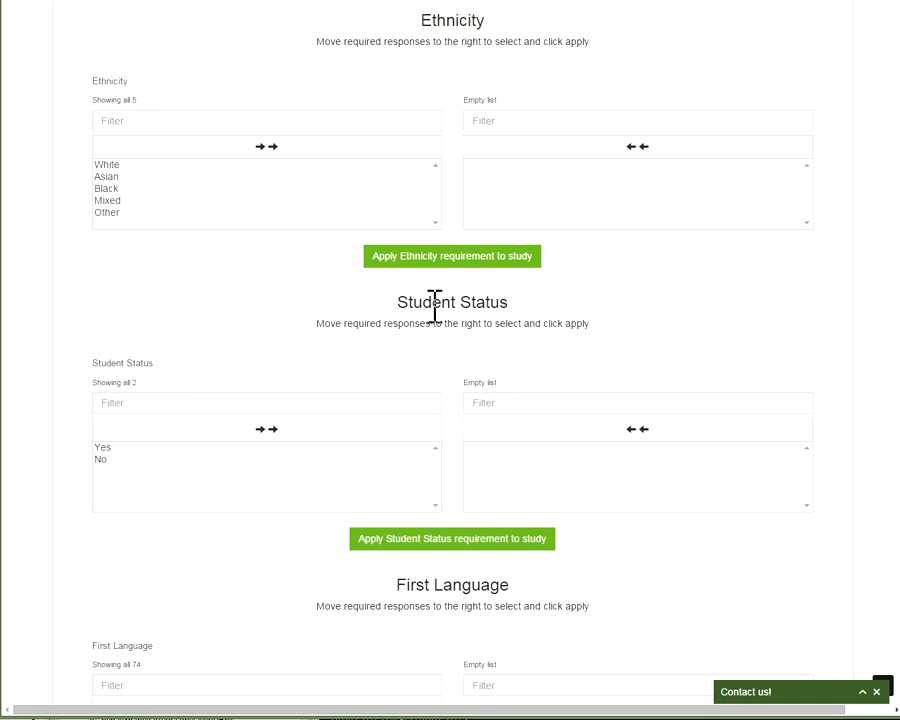
Review the prescreening sections from Student Status to Highest education level
left_click_drag(439, 314, 448, 320)
scroll(446, 314, "down", 3)
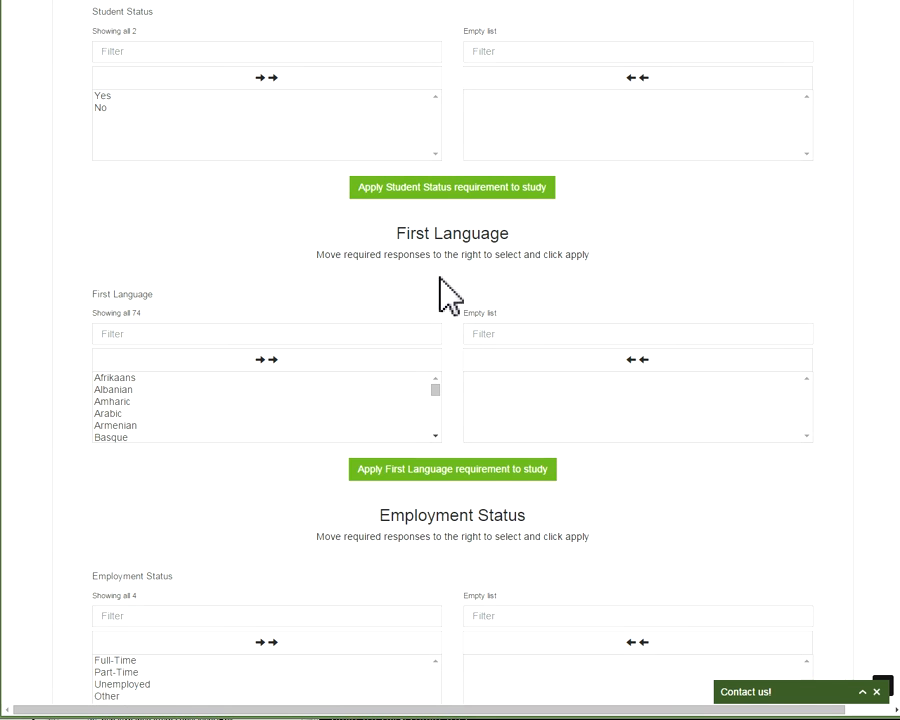
left_click_drag(422, 234, 456, 254)
scroll(460, 290, "down", 2)
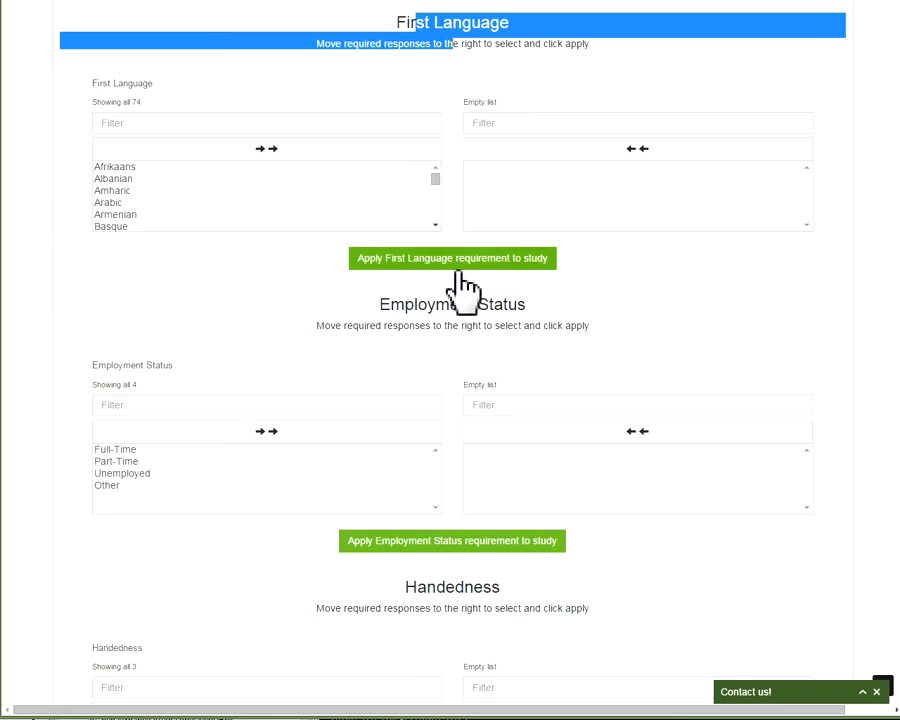
left_click_drag(436, 304, 536, 325)
scroll(537, 325, "down", 2)
mouse_move(456, 376)
left_mouse_down()
mouse_move(476, 406)
mouse_move(444, 382)
mouse_move(446, 396)
left_mouse_up()
scroll(474, 405, "down", 1)
scroll(446, 402, "down", 1)
scroll(446, 396, "down", 1)
scroll(447, 397, "down", 1)
left_click_drag(417, 456, 507, 482)
scroll(516, 492, "down", 3)
scroll(470, 440, "down", 3)
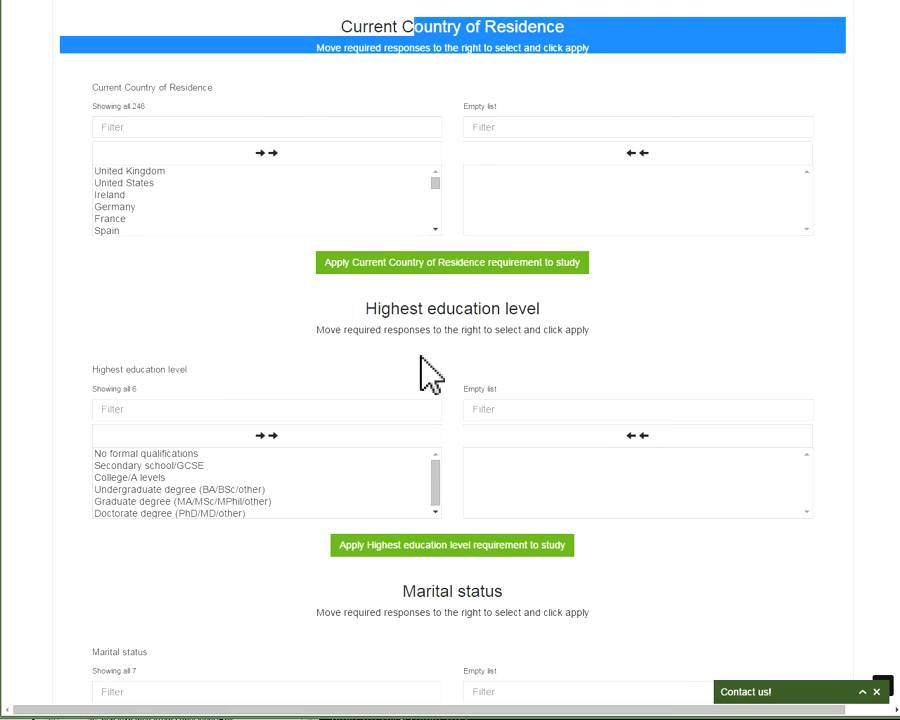
left_click(406, 320)
left_click_drag(406, 319, 423, 332)
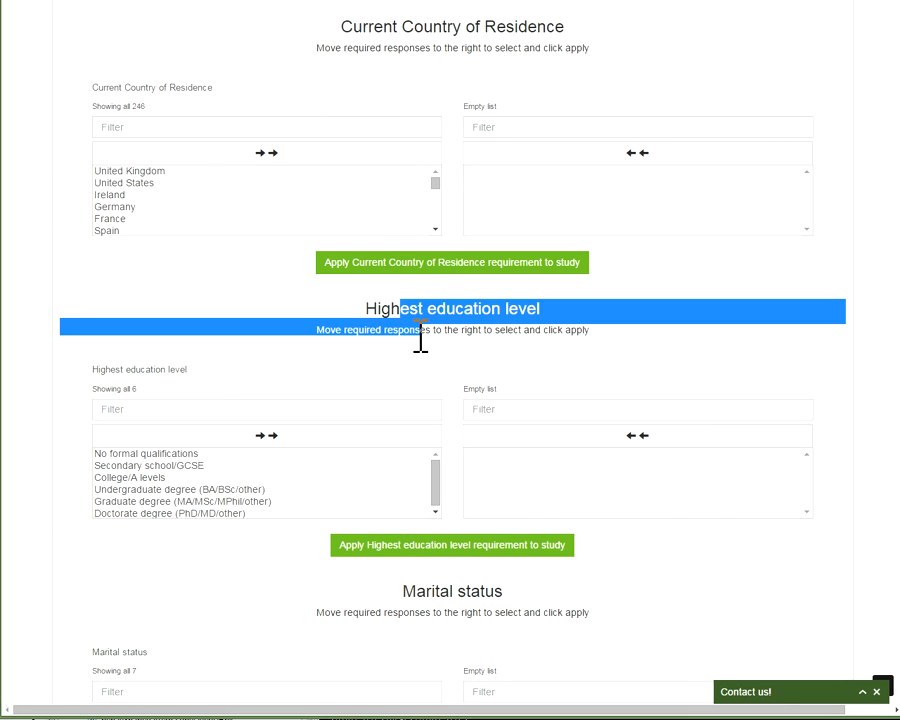
scroll(420, 340, "down", 2)
Review the remaining prescreening sections past Religious Affiliation, then return to the top
left_click(425, 460)
left_click_drag(425, 460, 430, 476)
scroll(430, 478, "down", 4)
left_click_drag(362, 451, 414, 476)
scroll(400, 490, "down", 4)
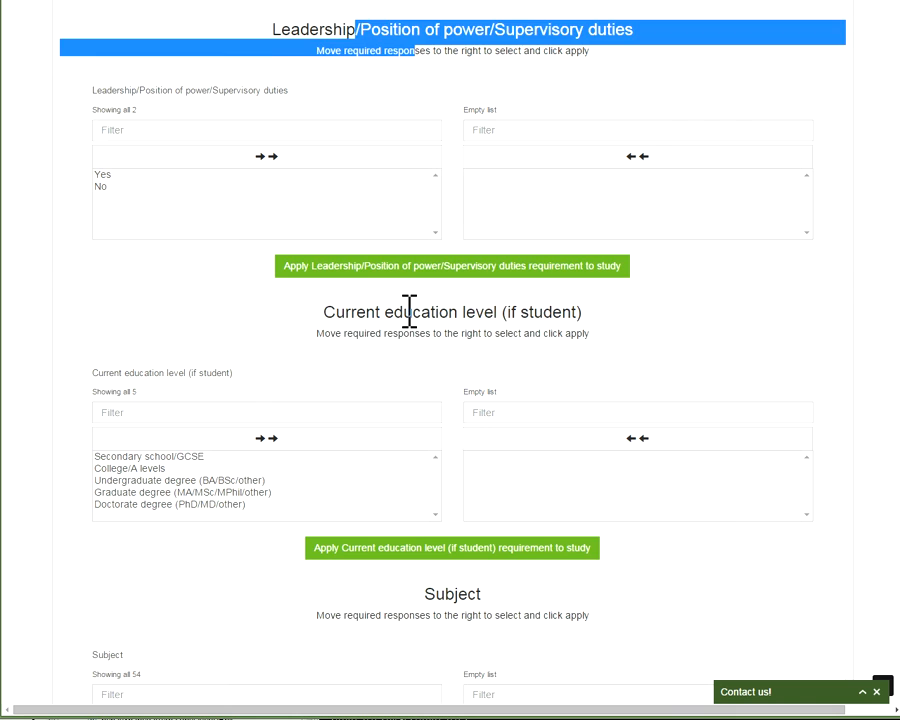
left_click_drag(404, 311, 444, 374)
scroll(447, 394, "down", 3)
left_click_drag(432, 312, 444, 343)
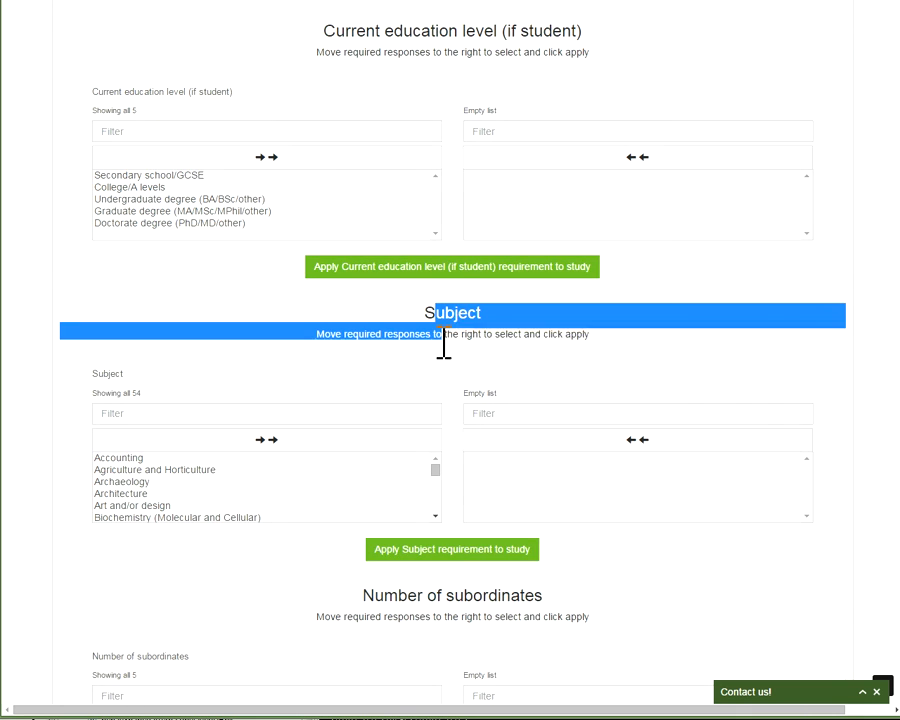
scroll(446, 362, "down", 5)
left_click_drag(415, 457, 420, 486)
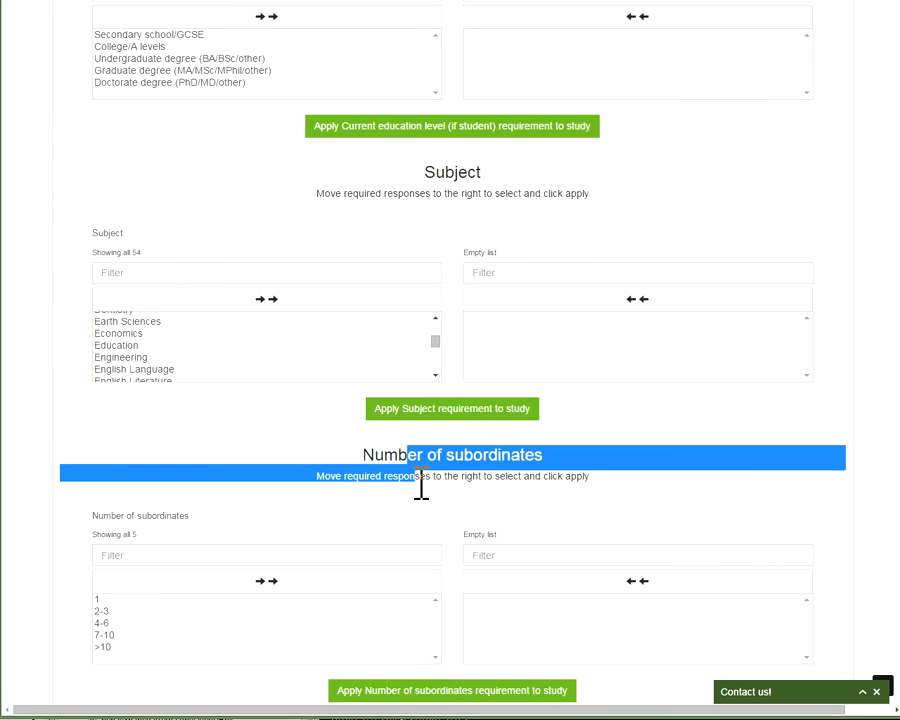
scroll(420, 486, "down", 6)
left_click_drag(420, 318, 420, 341)
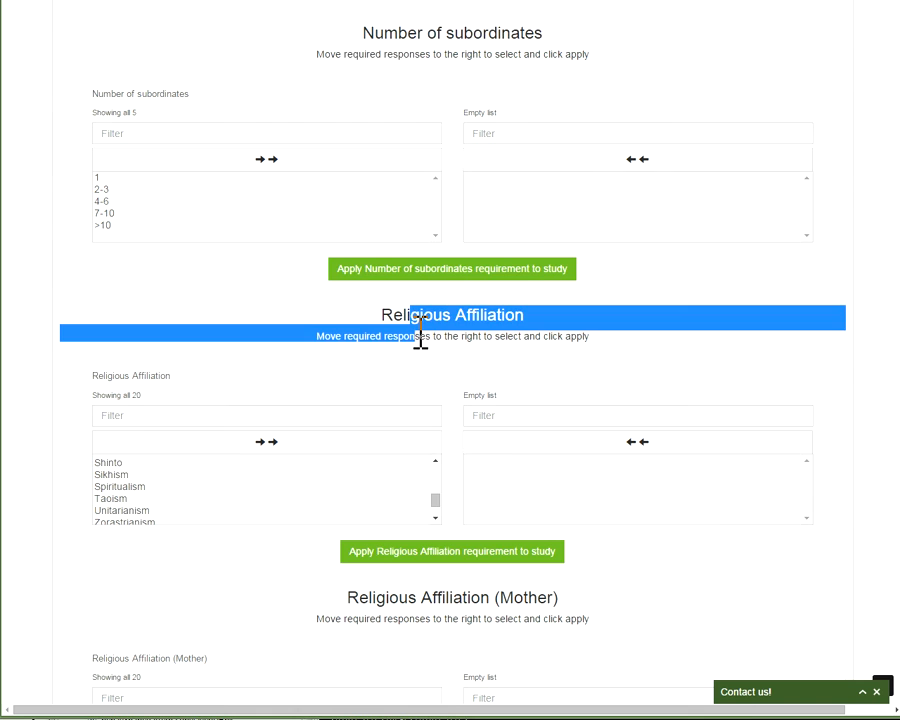
scroll(412, 452, "down", 6)
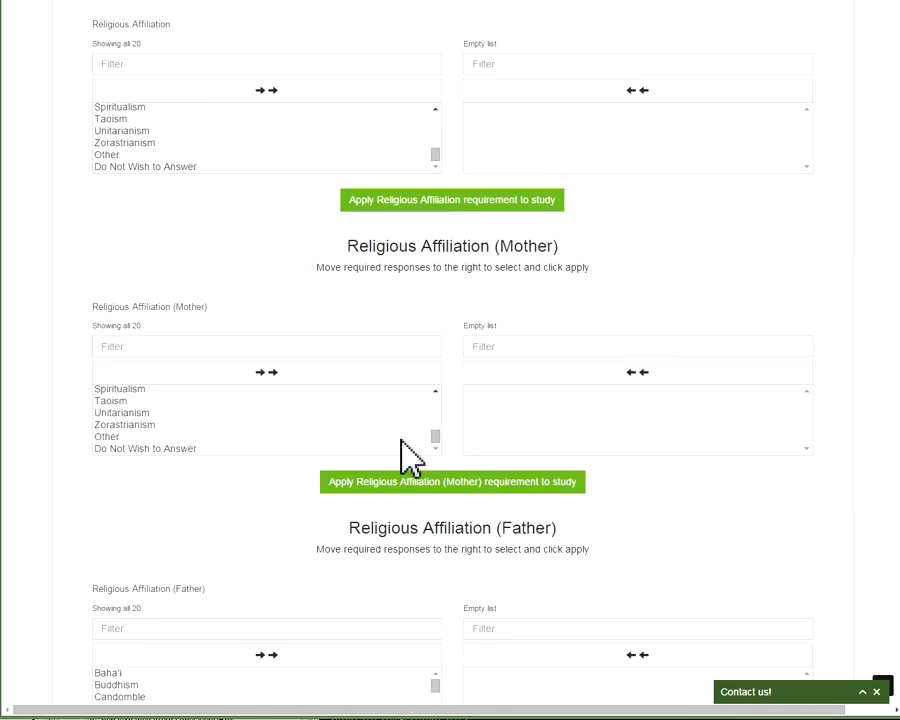
scroll(406, 450, "down", 2)
scroll(410, 430, "down", 3)
scroll(410, 430, "down", 3)
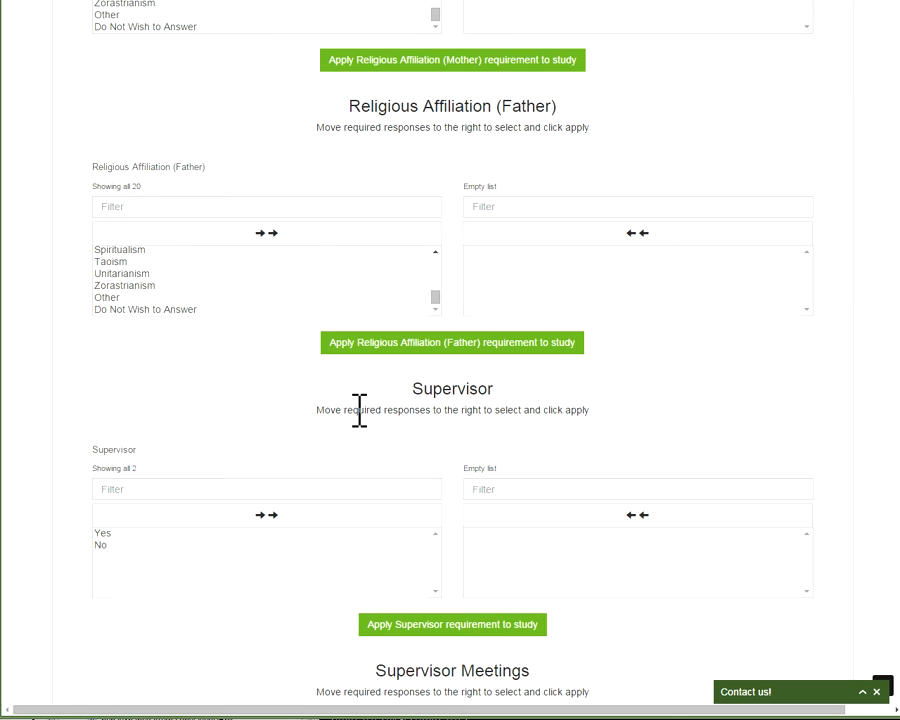
scroll(359, 409, "down", 5)
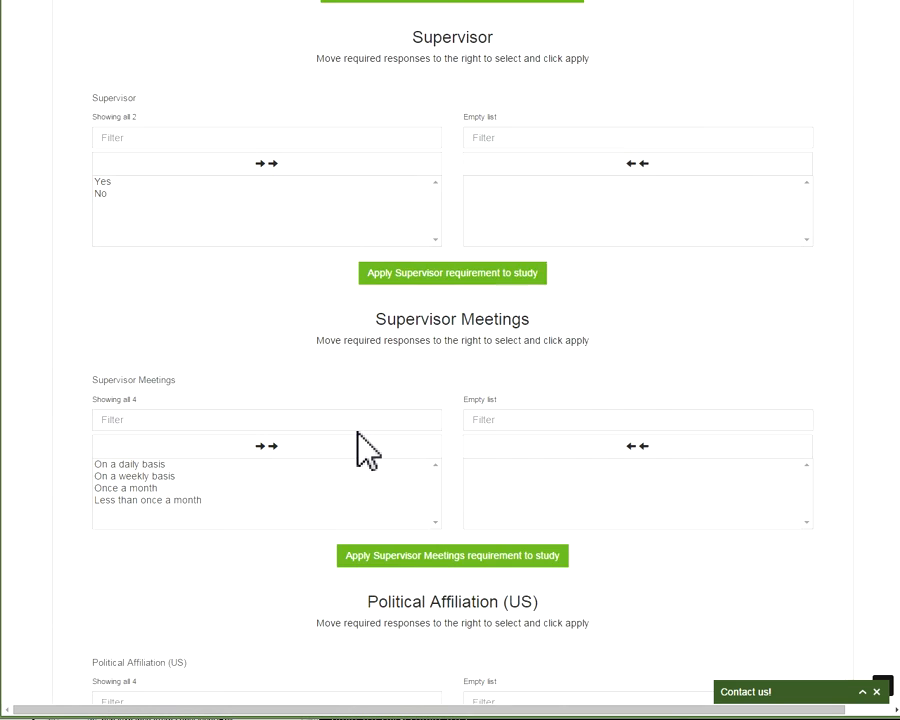
scroll(366, 452, "down", 2)
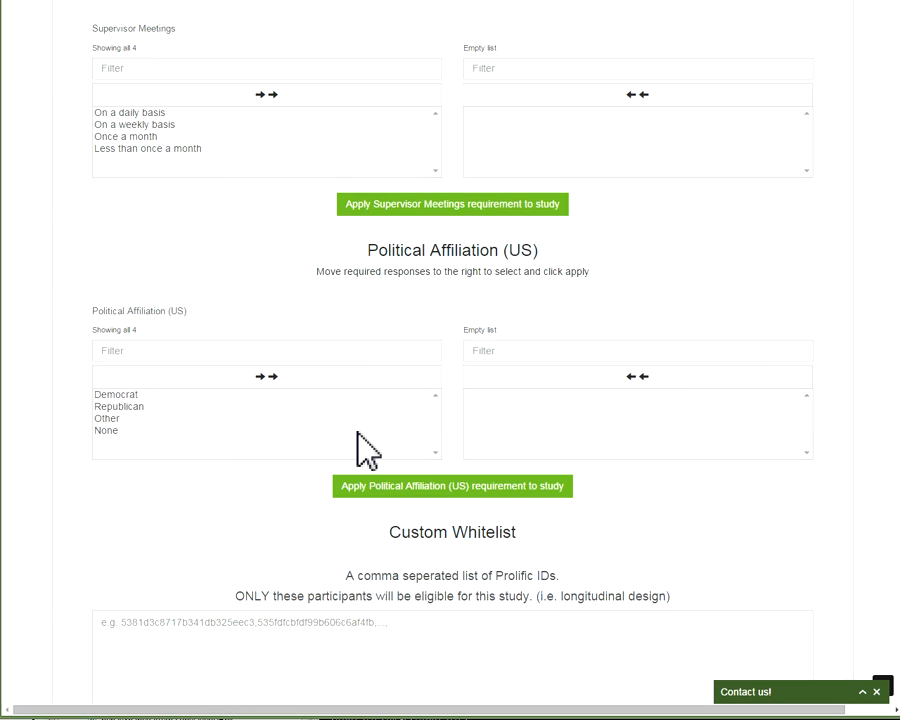
scroll(366, 450, "down", 1)
scroll(366, 450, "down", 2)
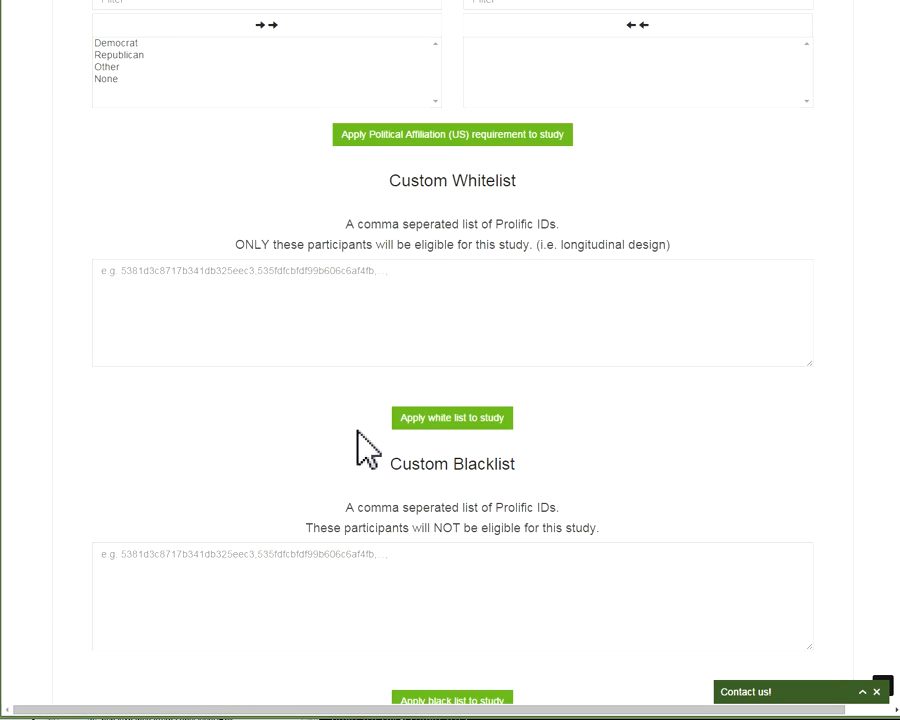
scroll(366, 452, "down", 4)
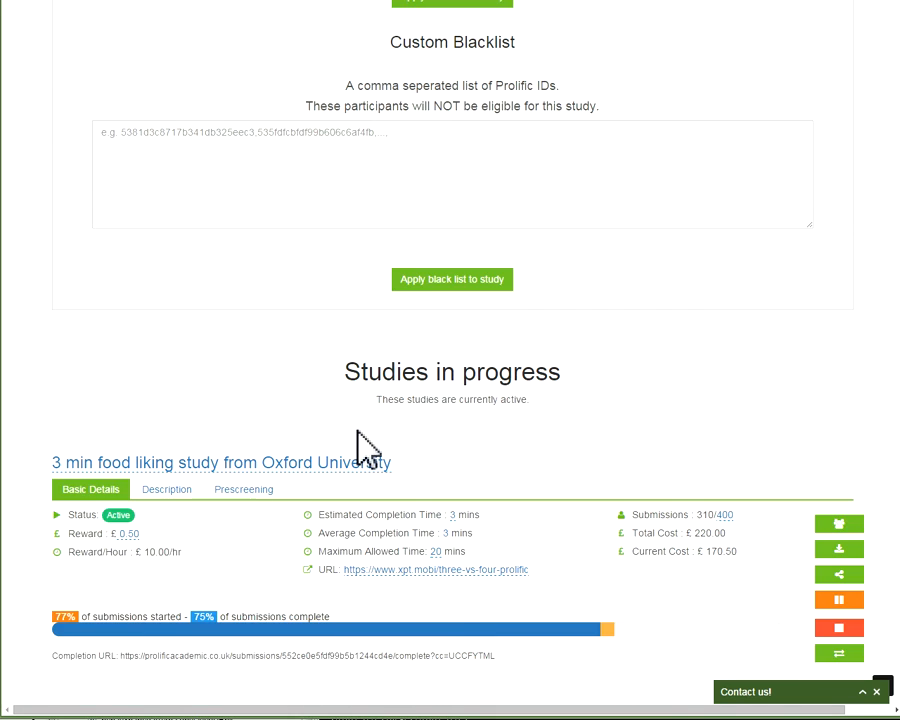
scroll(357, 432, "up", 1)
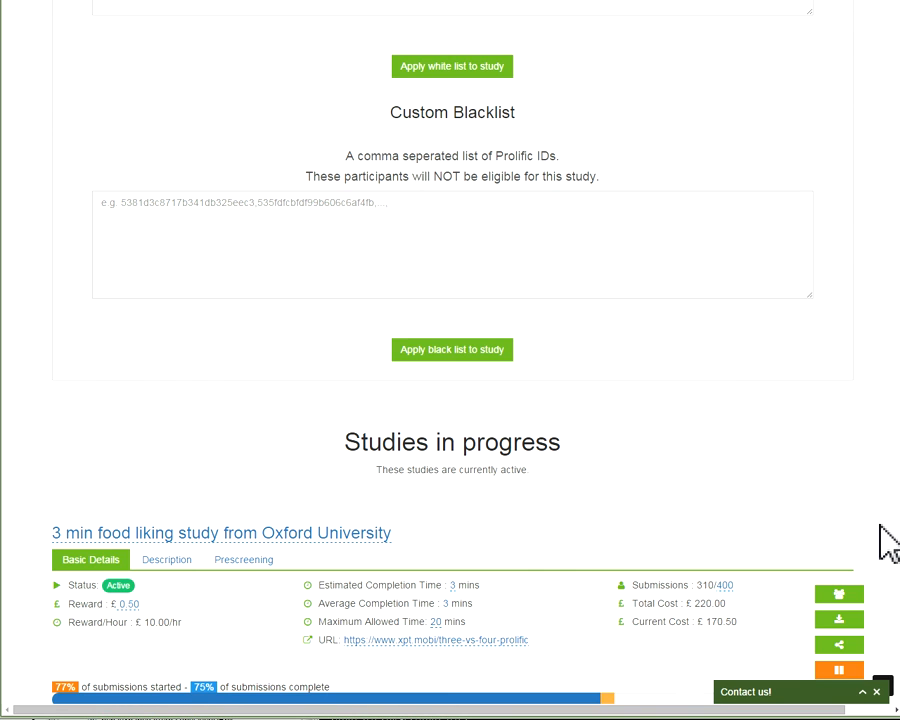
left_click_drag(898, 520, 868, 18)
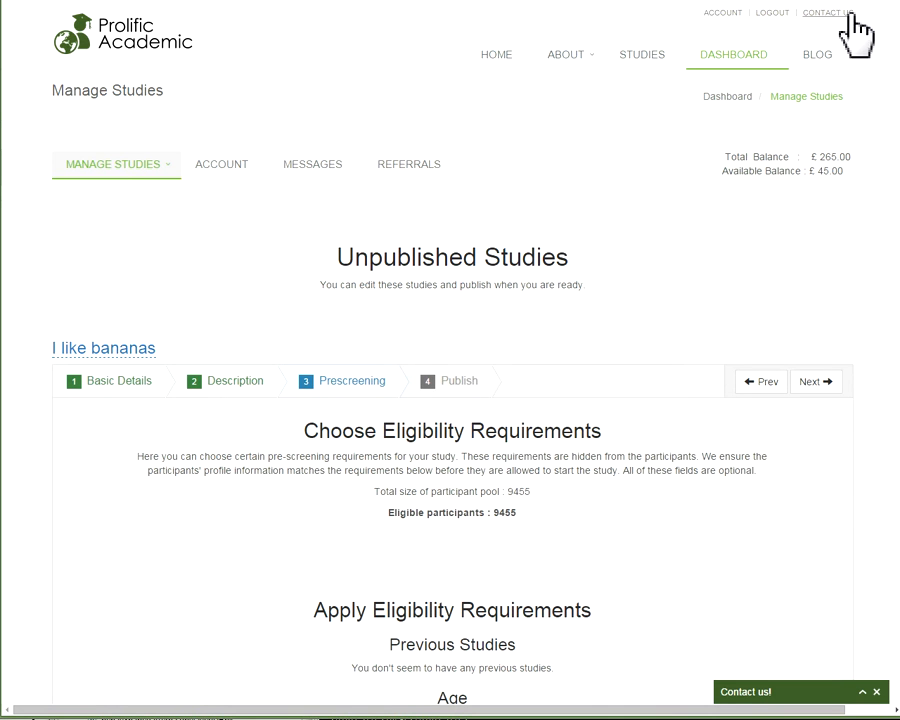
Advance the study to the Publish step and read the Final checks statements
left_click(812, 381)
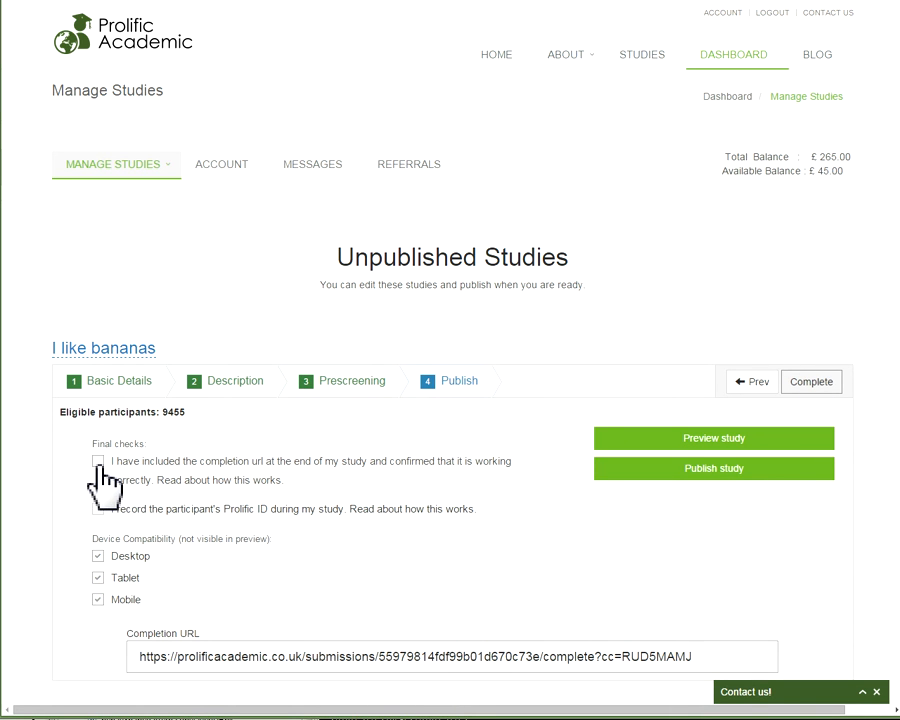
left_click_drag(118, 462, 308, 476)
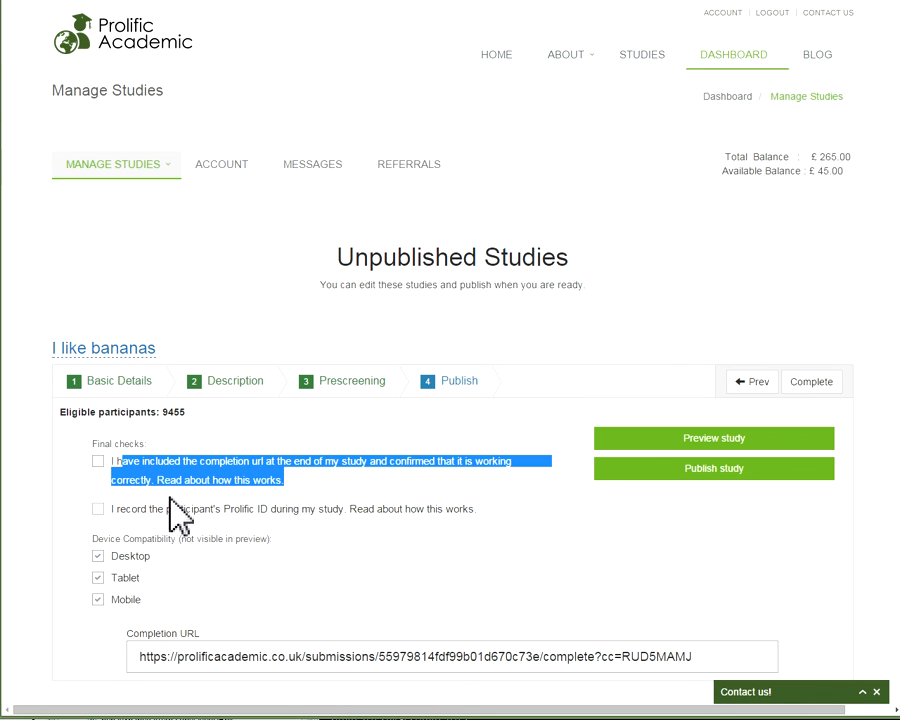
left_click_drag(158, 512, 298, 515)
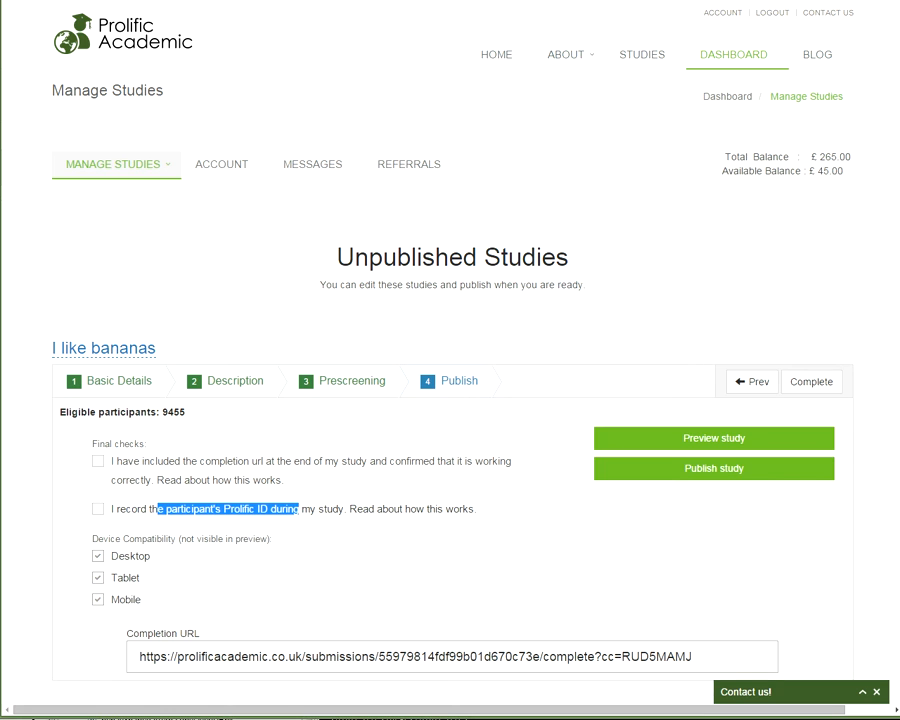
Switch to Flash Builder's threeVfourProlific.xml and go to the top of the file
key("alt+Tab")
key("Page_Up")
key("Page_Up")
key("Page_Up")
scroll(539, 323, "down", 3)
Select the ethics1 trial's block value, save the file, and preview the experiment
scroll(539, 323, "down", 12)
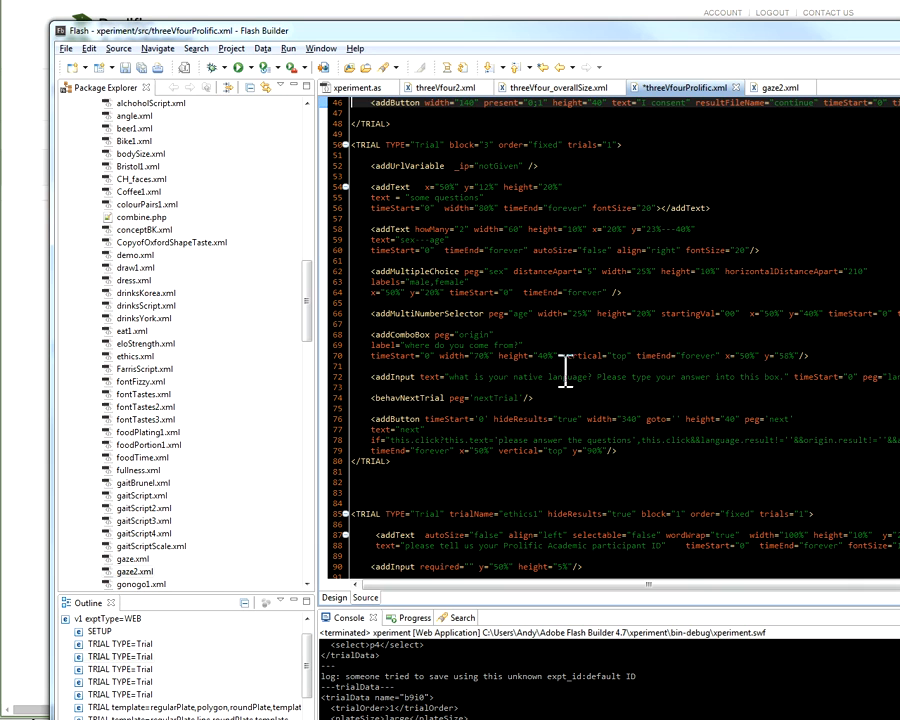
scroll(566, 414, "down", 7)
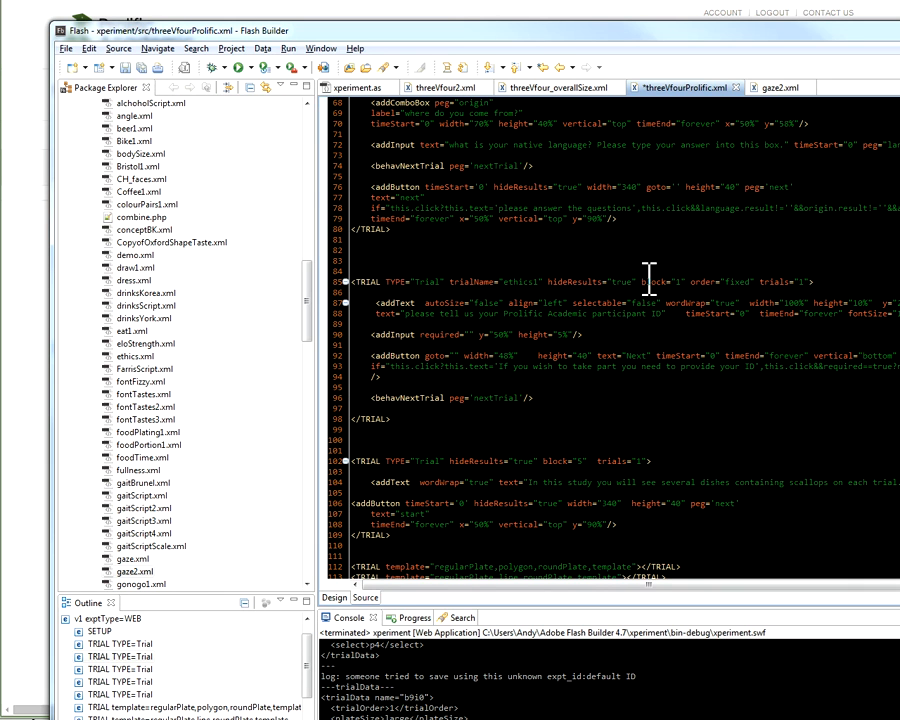
double_click(677, 281)
key("ctrl+s")
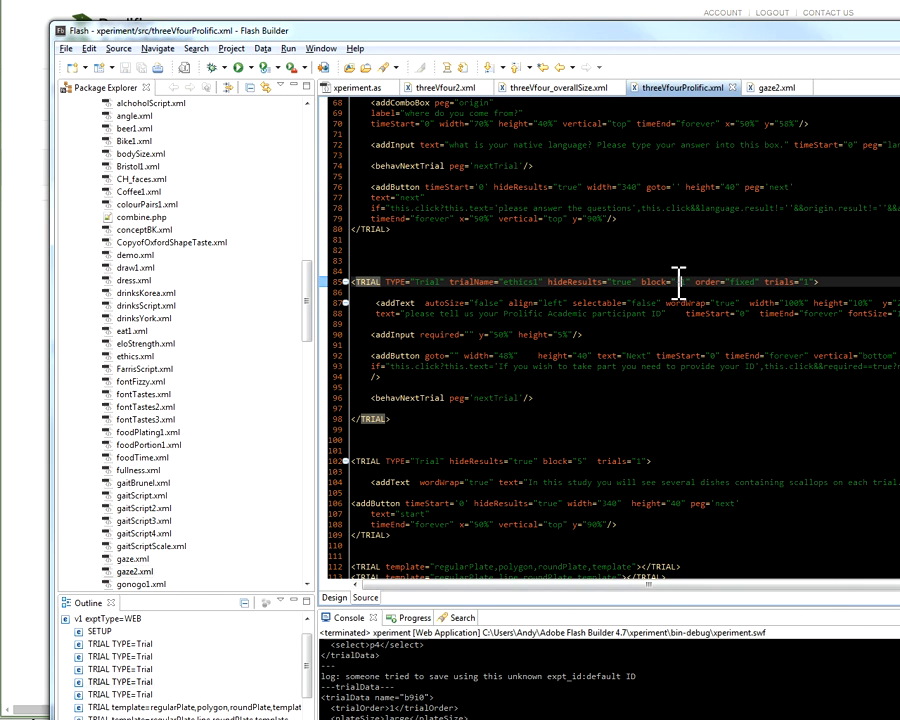
key("F11")
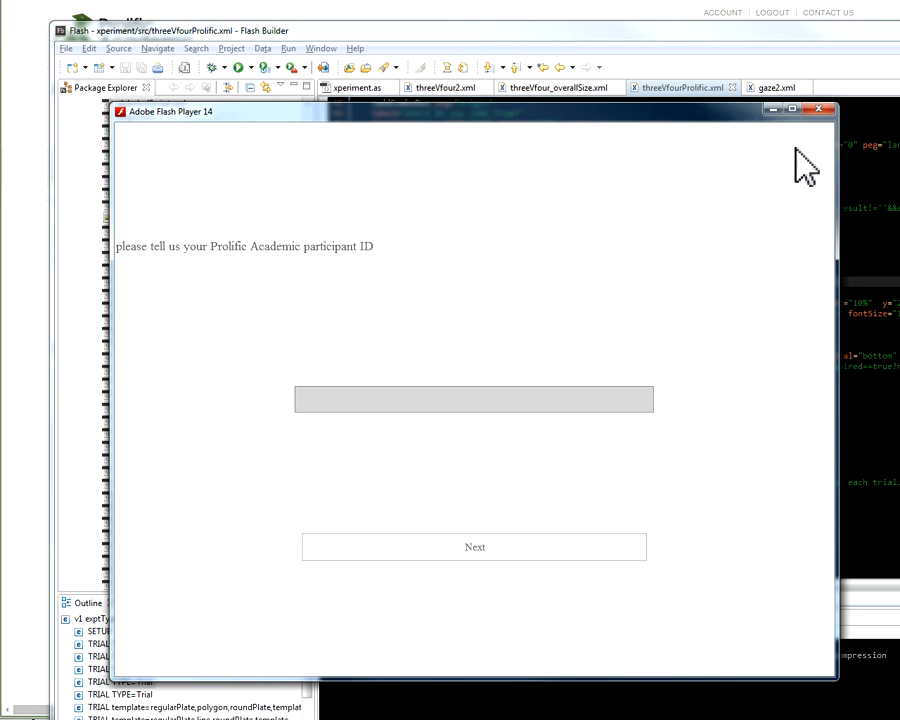
left_click(818, 109)
Restore block -1 on line 85 and verify the ID screen blocks progress without an ID
key("BackSpace")
left_click(640, 378)
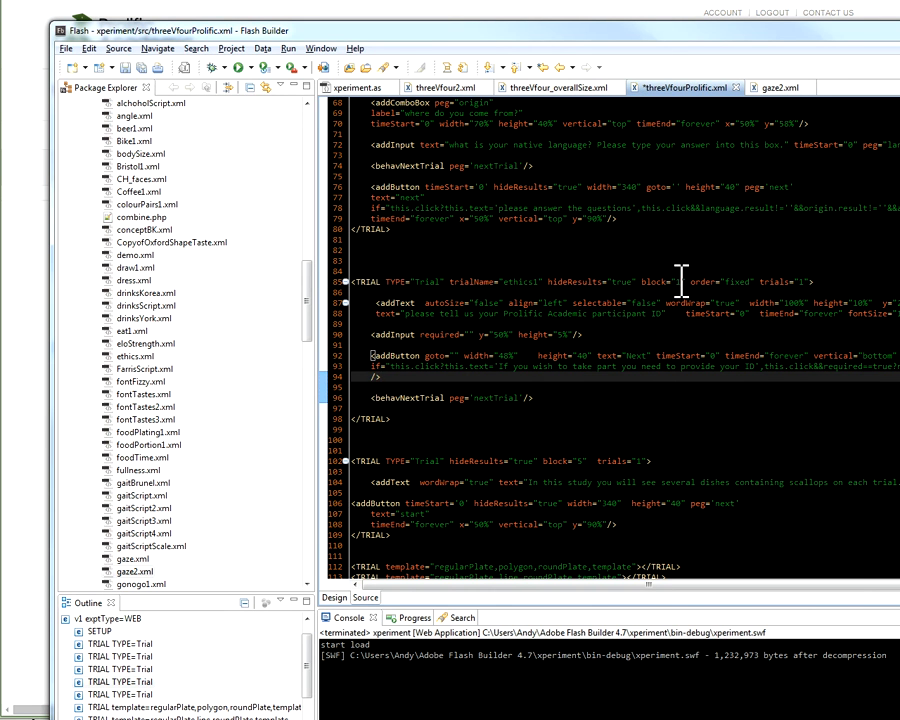
key("ctrl+z")
key("ctrl+F11")
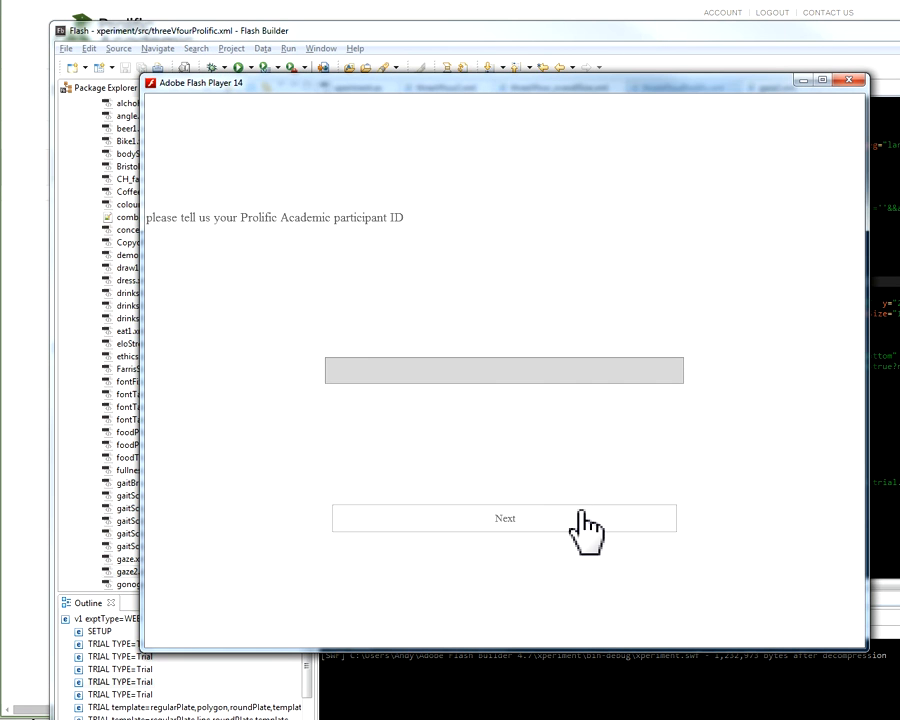
left_click(579, 513)
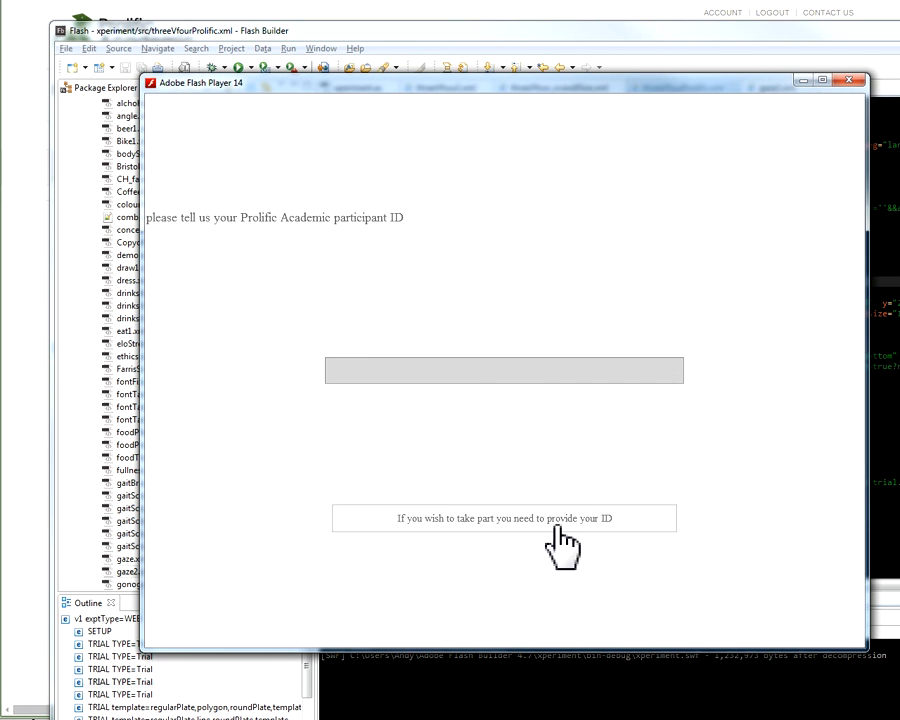
left_click(850, 80)
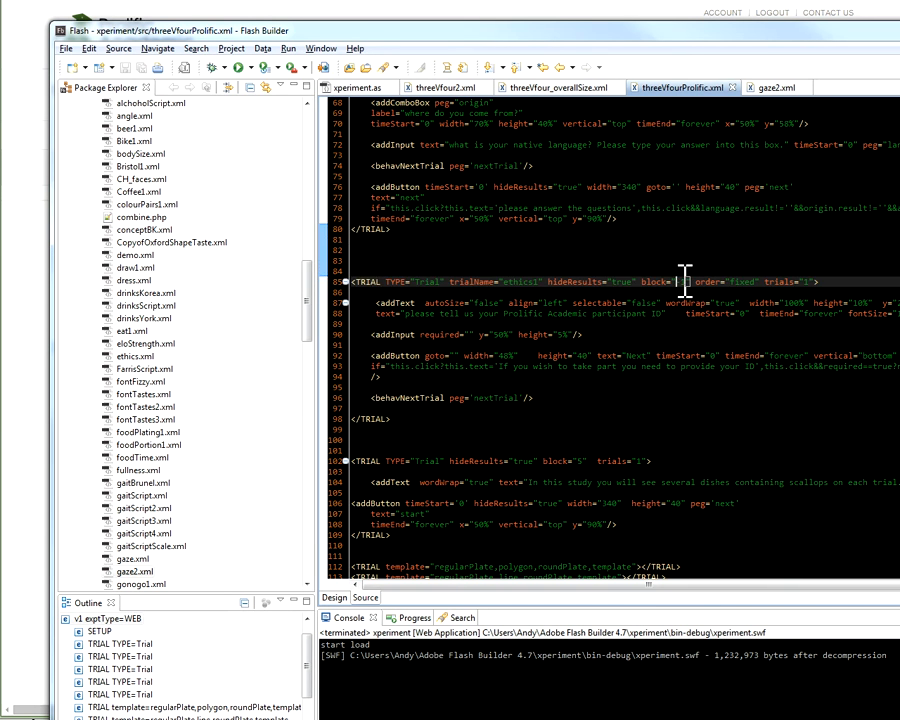
scroll(663, 311, "down", 20)
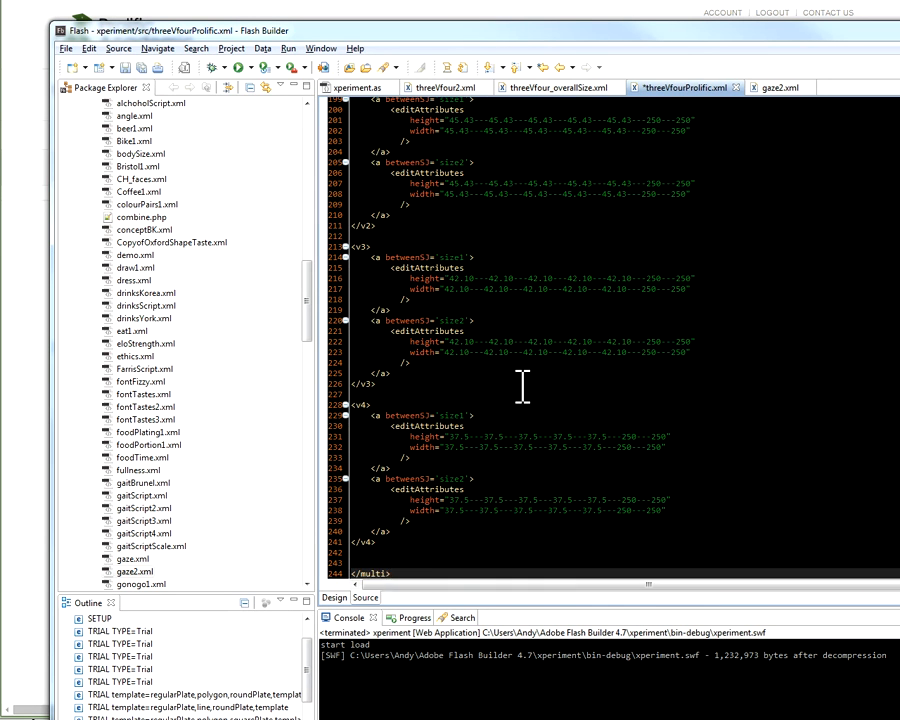
Test-run the final thank-you trial, set its block value back to 1, and return to Prolific
scroll(522, 387, "up", 15)
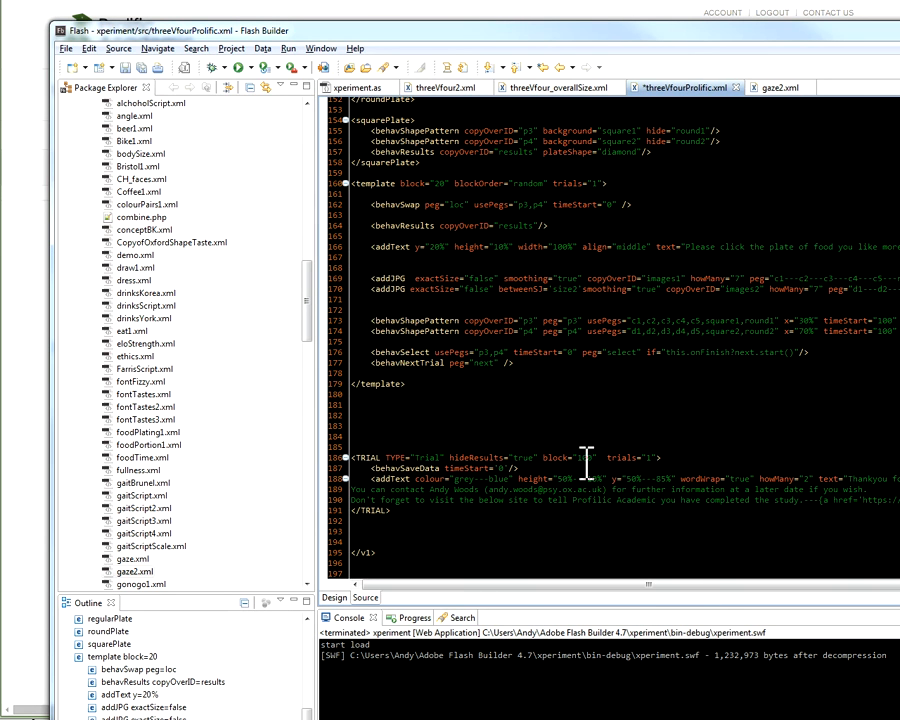
left_click(583, 457)
key("ctrl+F11")
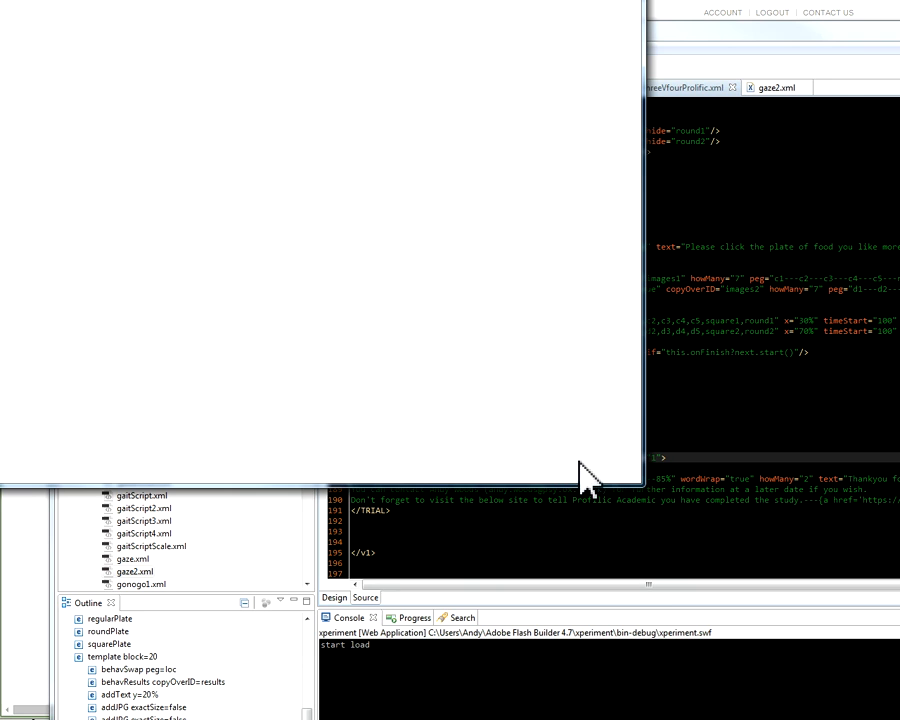
left_click_drag(300, 5, 414, 122)
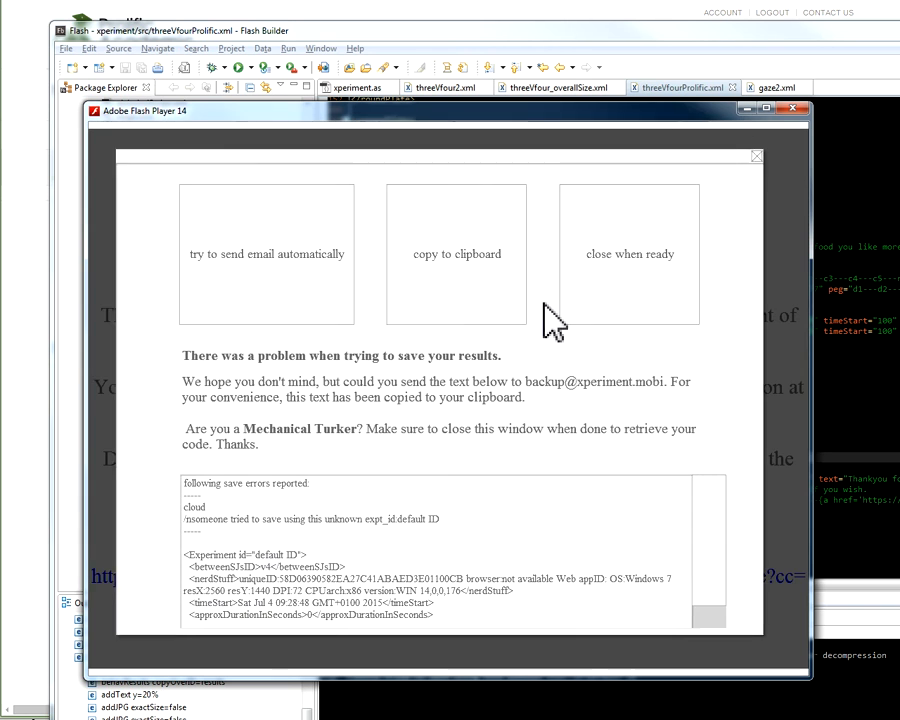
left_click(615, 295)
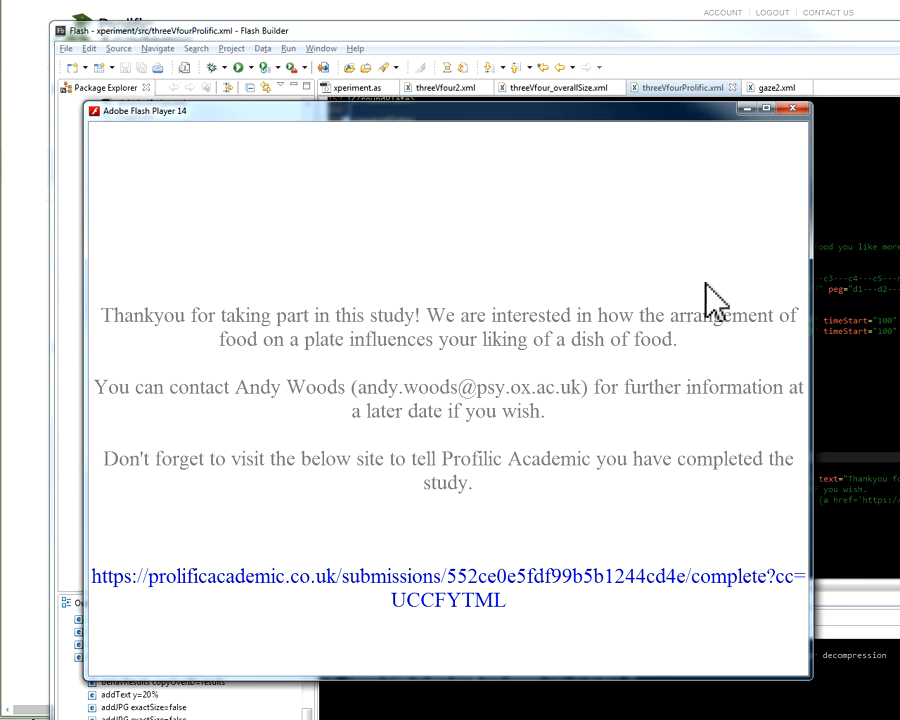
left_click(792, 108)
type("100\" trials=\"1\">")
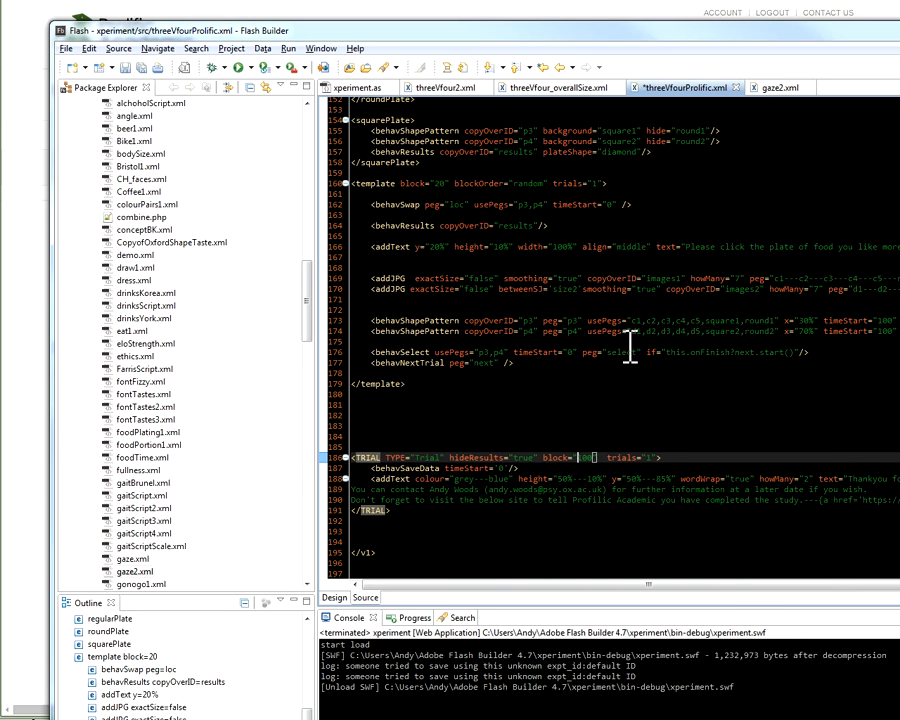
key("alt+Tab")
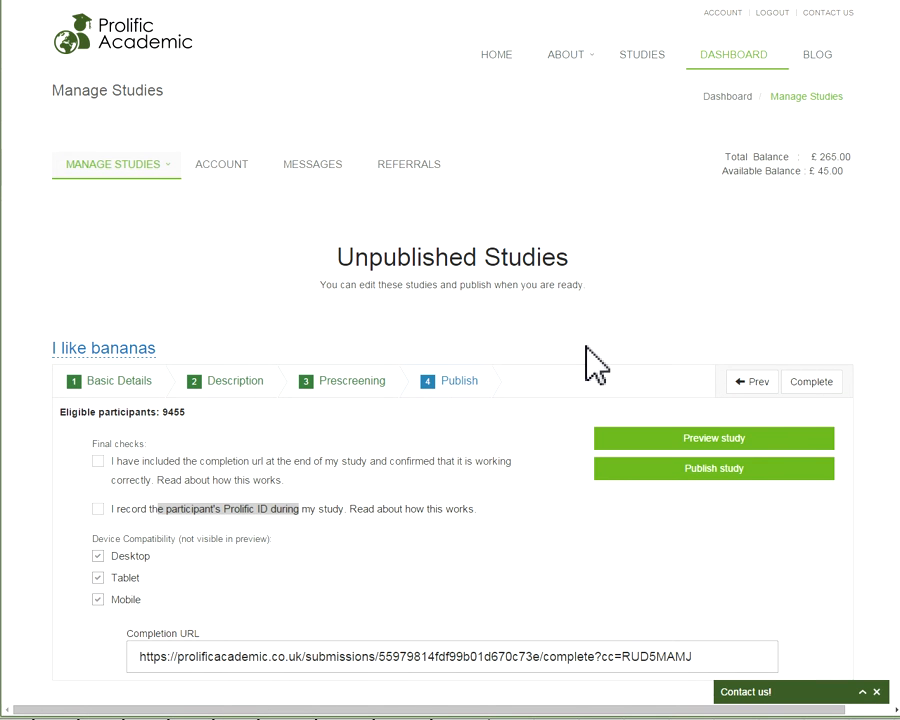
Tick the Prolific ID and completion URL final checks, and untick Tablet under Device Compatibility
left_click(98, 510)
left_click(100, 461)
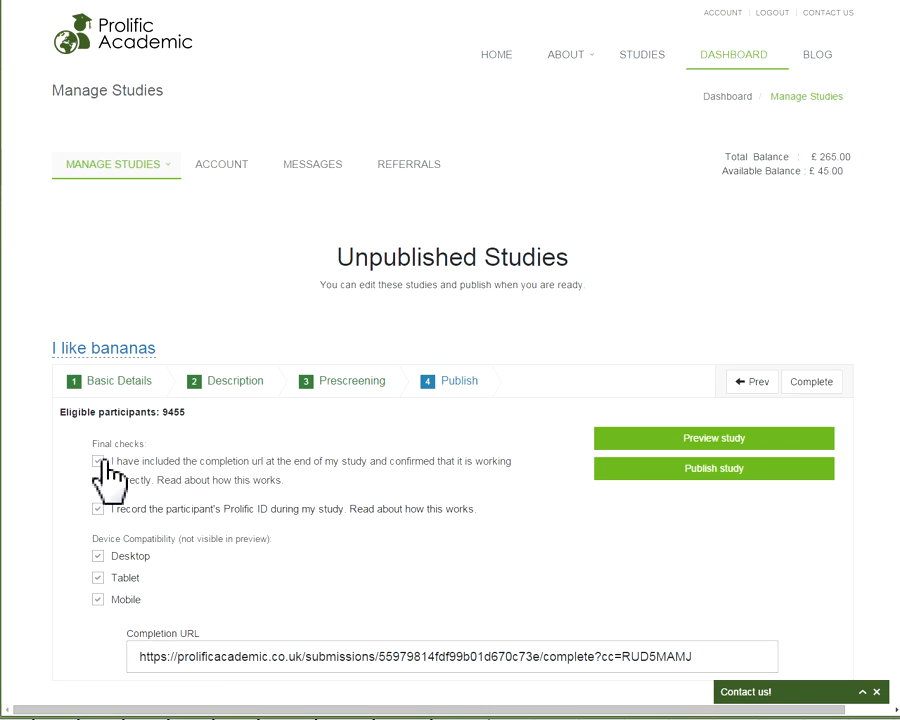
left_click(98, 578)
scroll(100, 600, "down", 3)
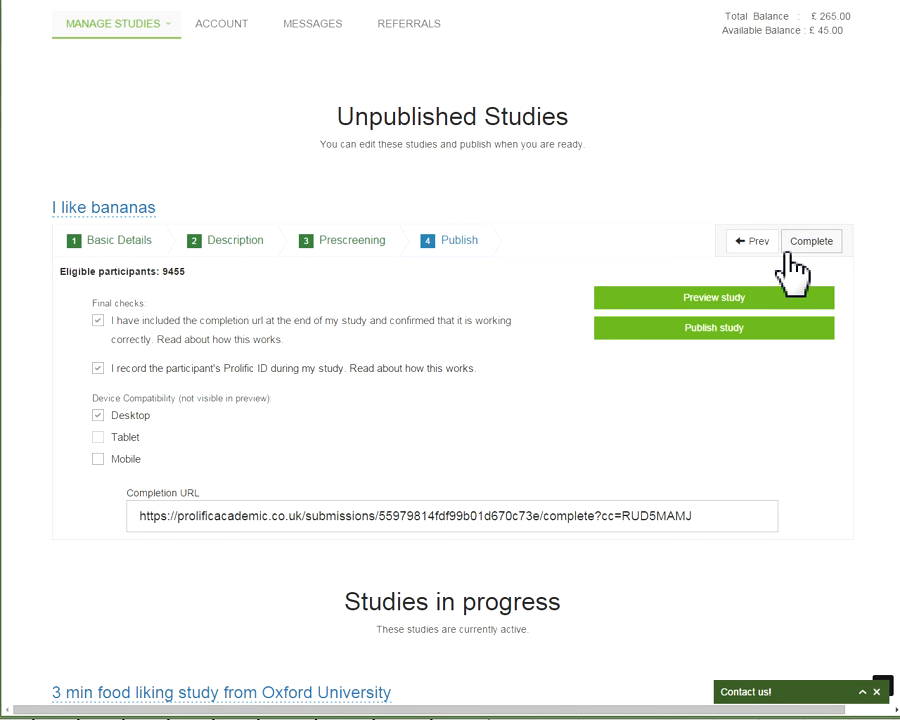
scroll(810, 230, "up", 2)
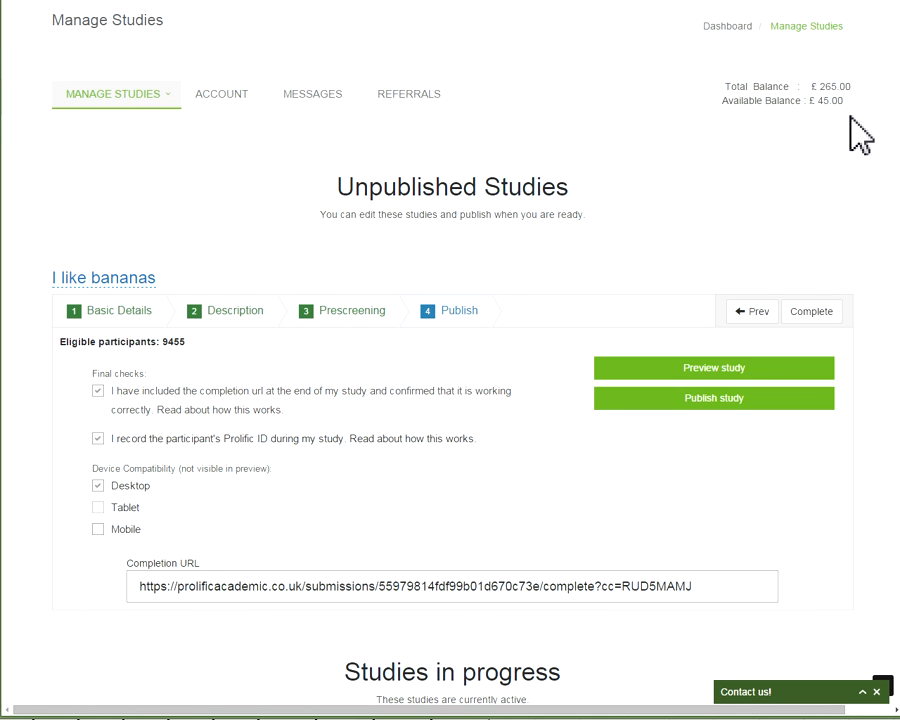
scroll(600, 270, "down", 3)
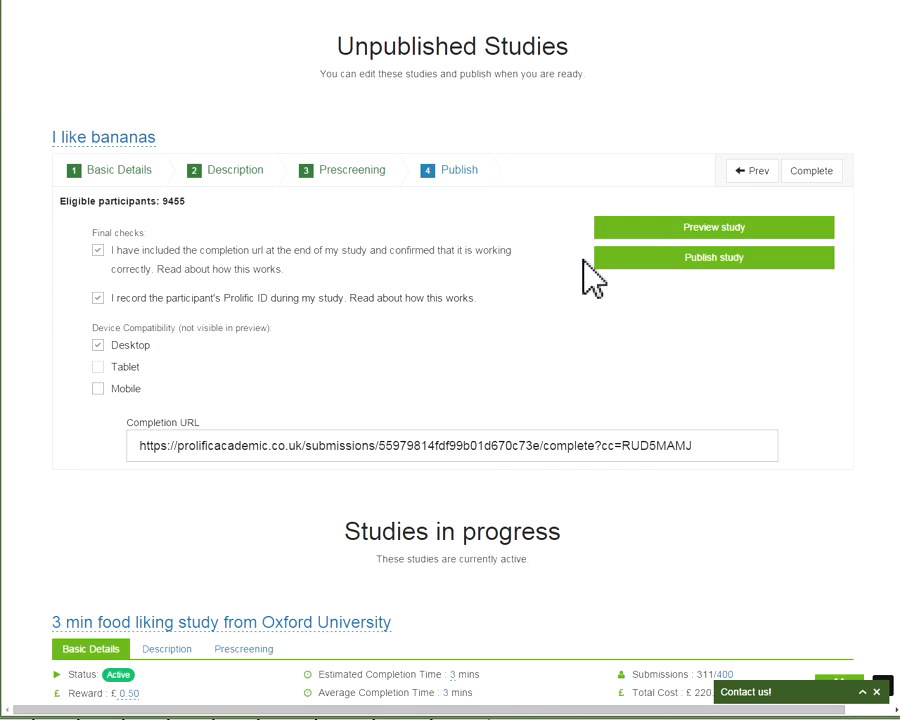
scroll(590, 278, "up", 3)
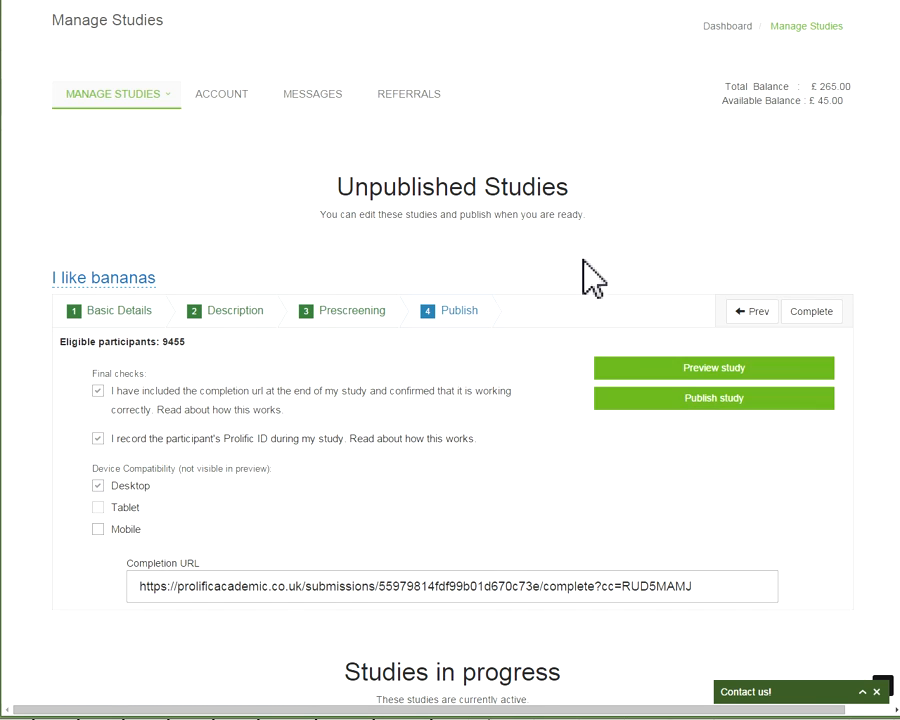
Delete the 'I like bananas' study from its Basic Details page
left_click(90, 311)
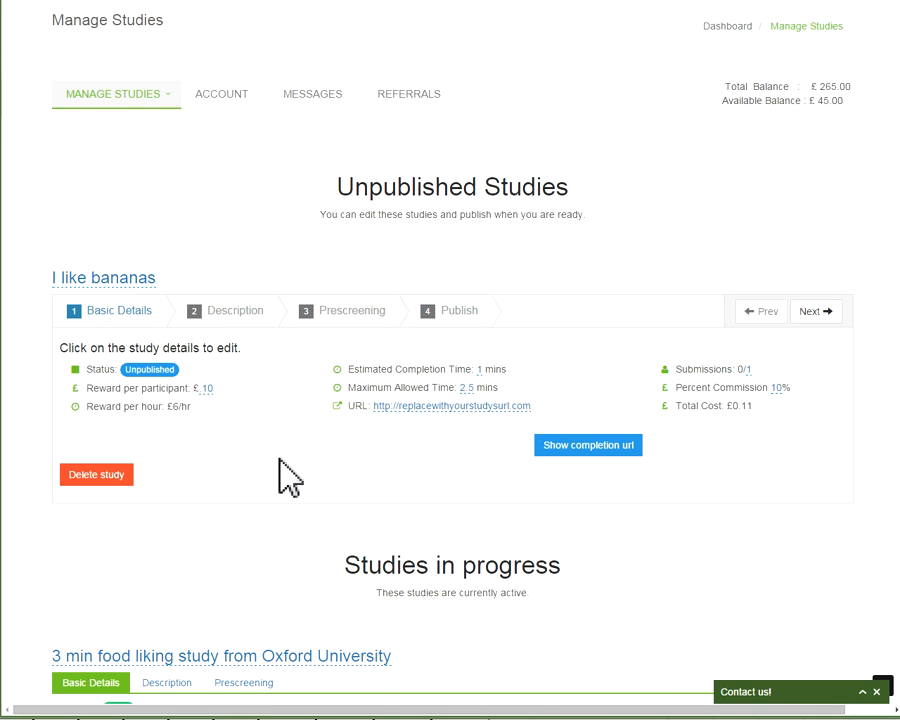
left_click_drag(362, 408, 355, 408)
left_click_drag(417, 406, 534, 408)
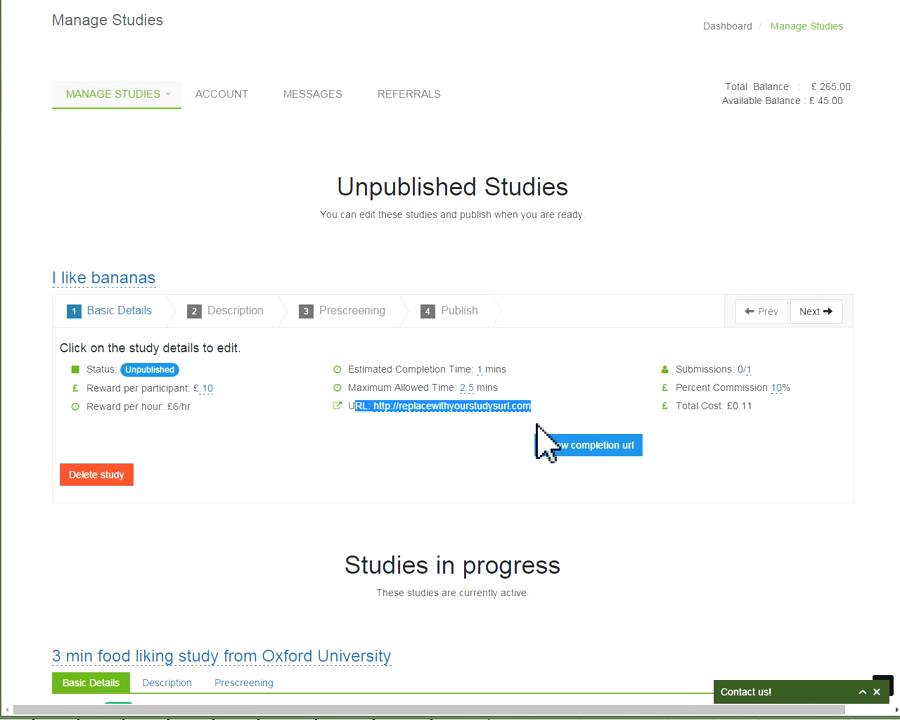
left_click(97, 476)
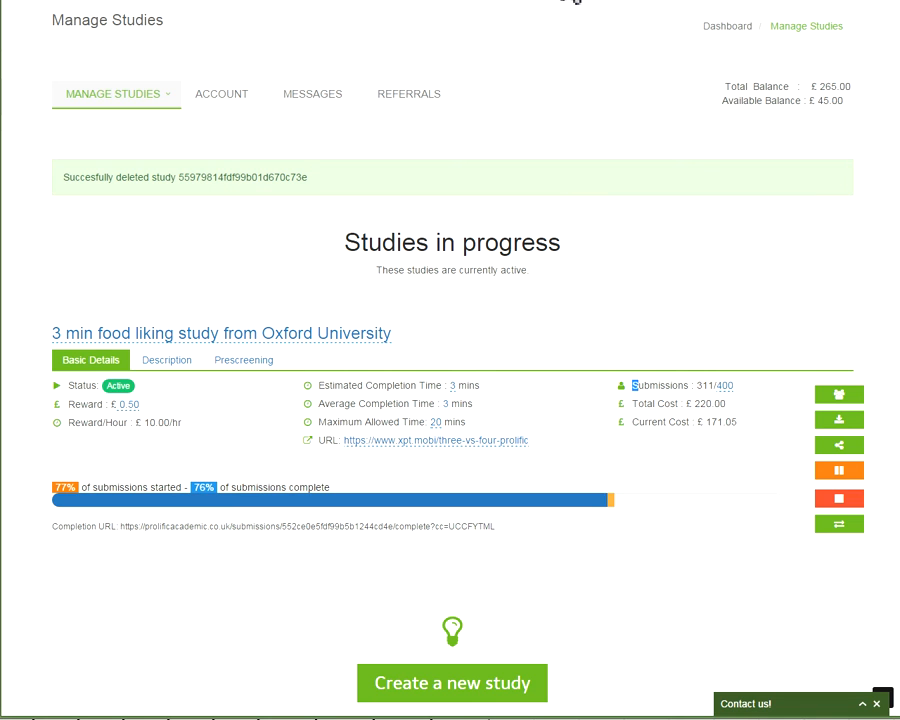
Go to the Mechanical Turk requester site at requester.mturk.com
left_click(562, 0)
type("re")
key("Return")
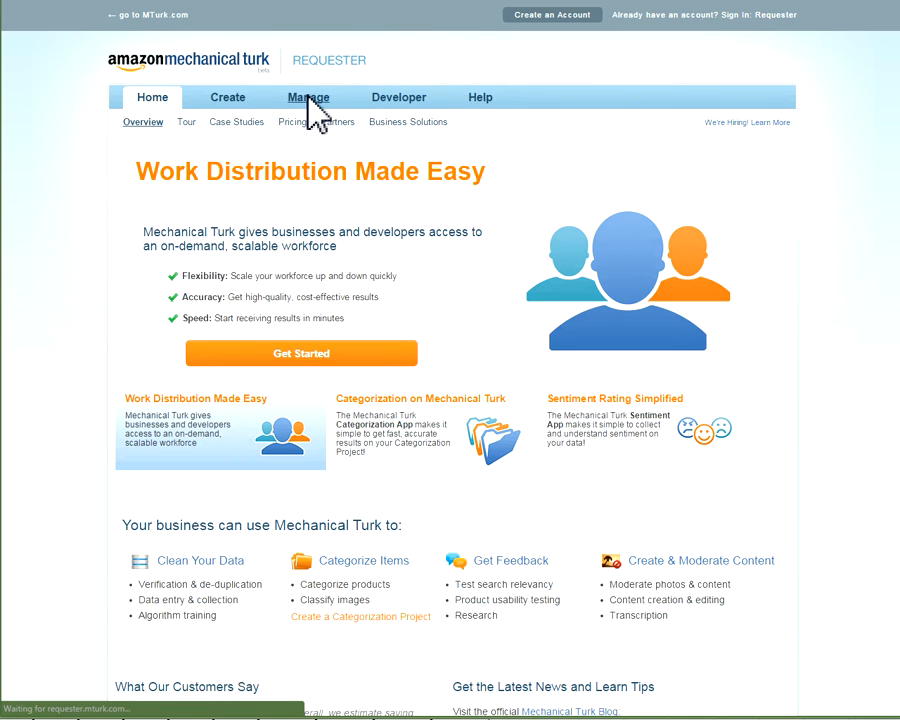
Sign back into the requester account and check the 311/400 submissions count on Manage Batches
left_click(431, 289)
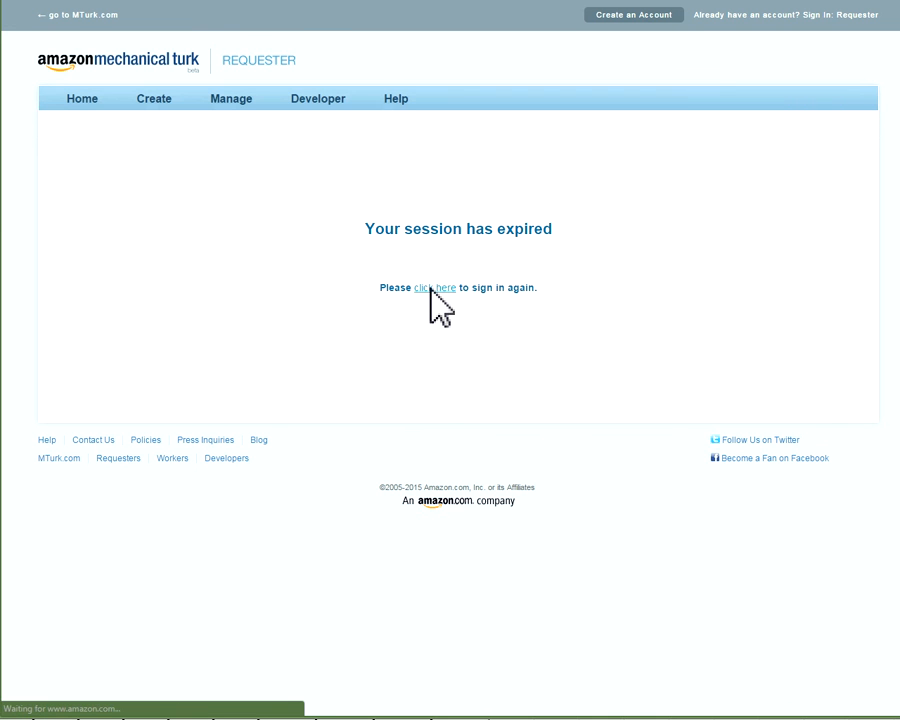
left_click(361, 197)
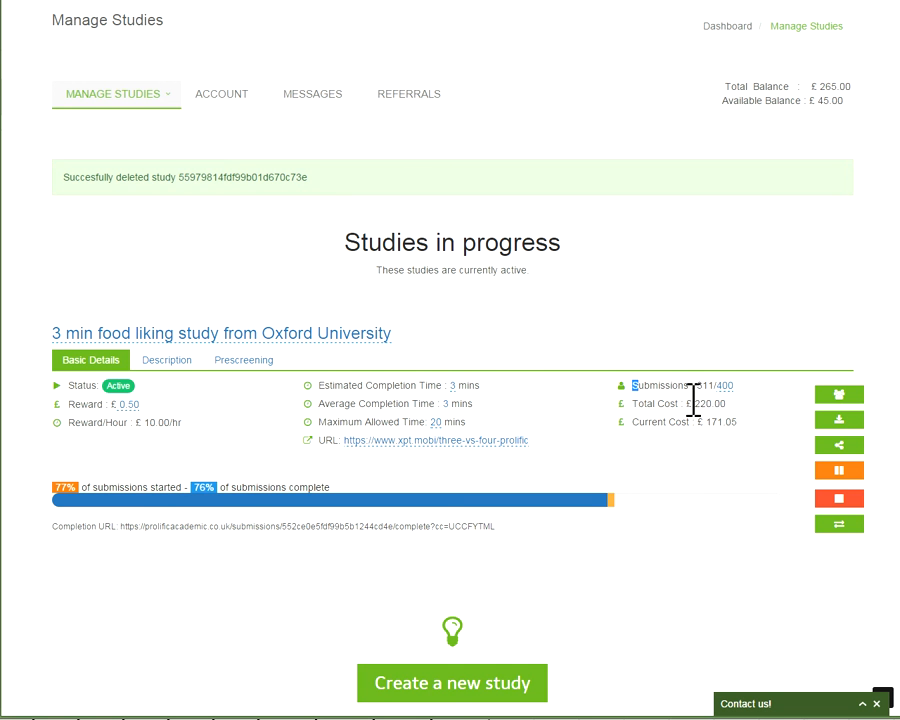
left_click_drag(696, 385, 741, 385)
left_click(720, 387)
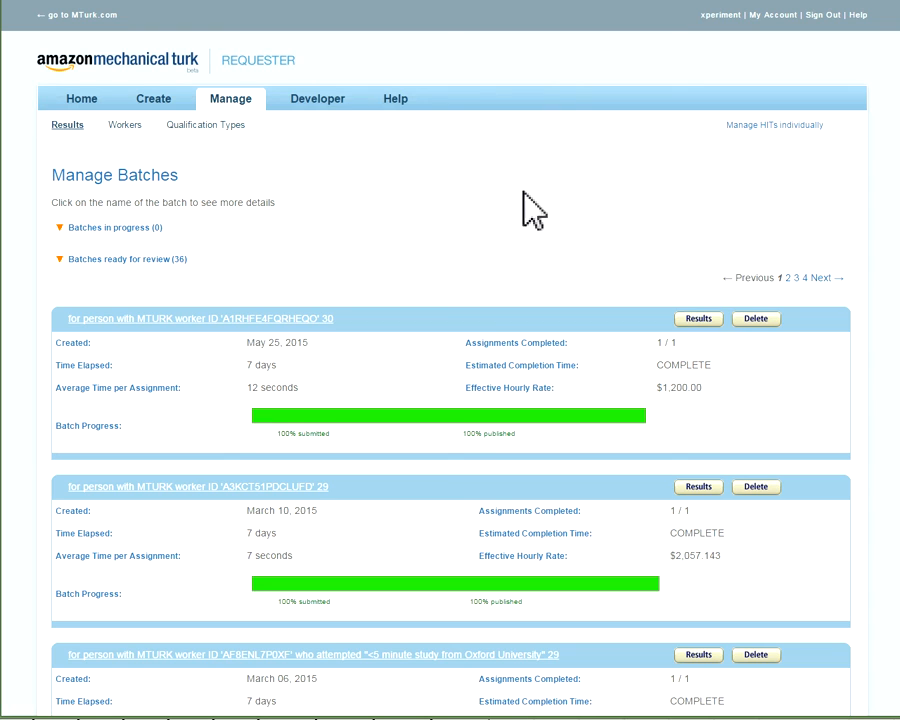
List HITs individually and expand the colours-and-tastes study's details
left_click(735, 126)
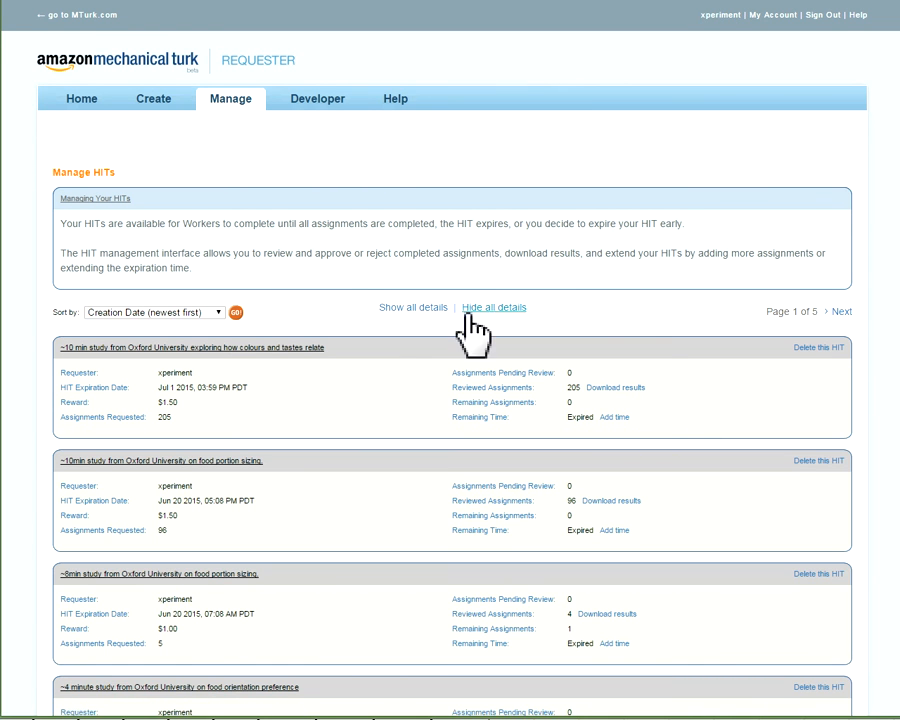
left_click(291, 348)
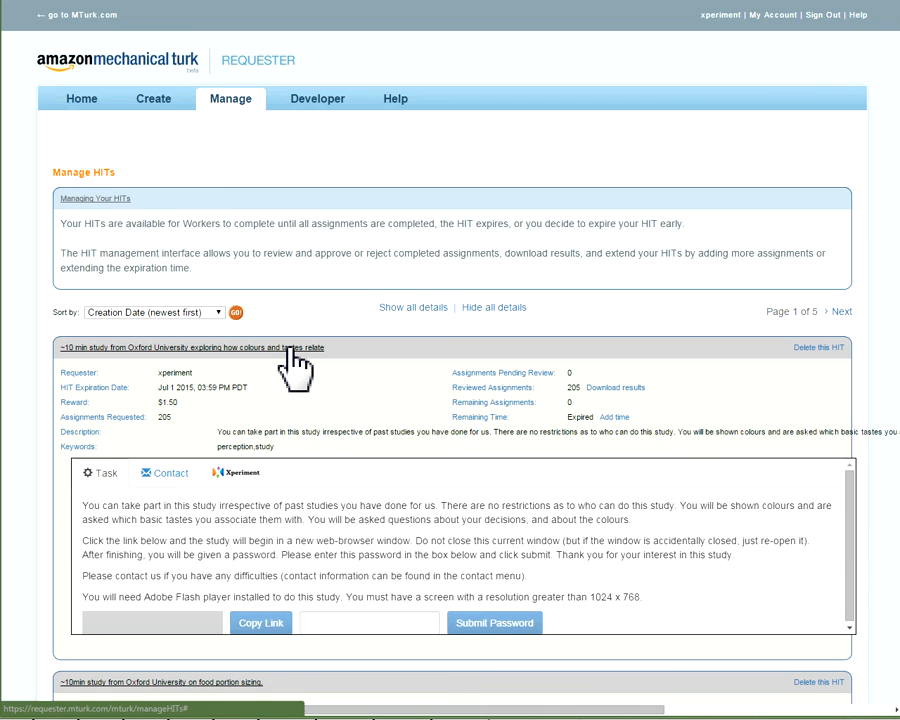
left_click(291, 349)
left_click(291, 348)
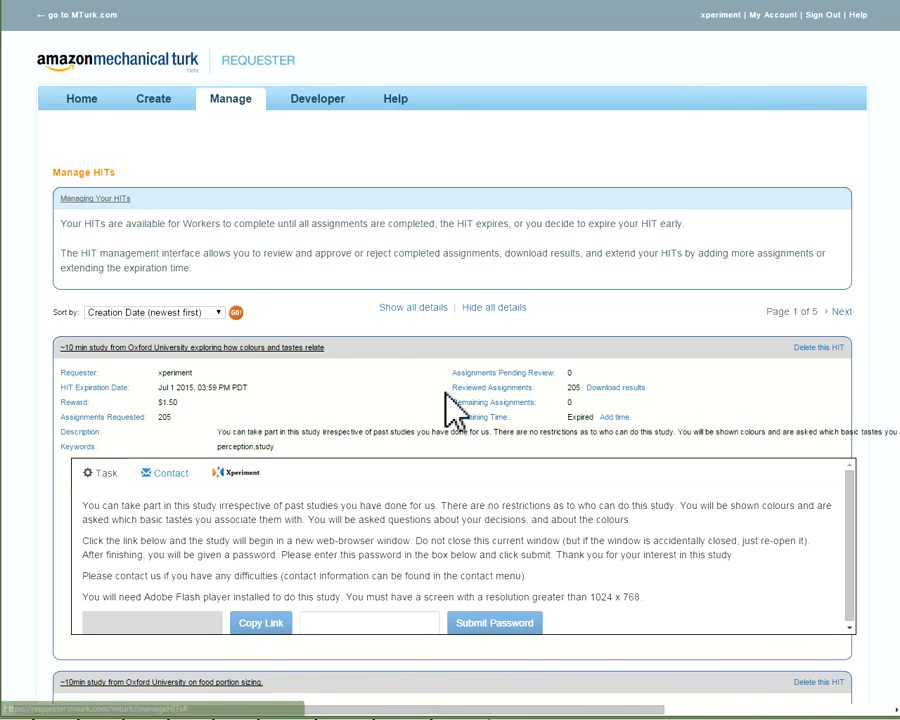
Review the HIT's reviewed and remaining assignment counts, task description and task preview
left_click_drag(548, 391, 585, 386)
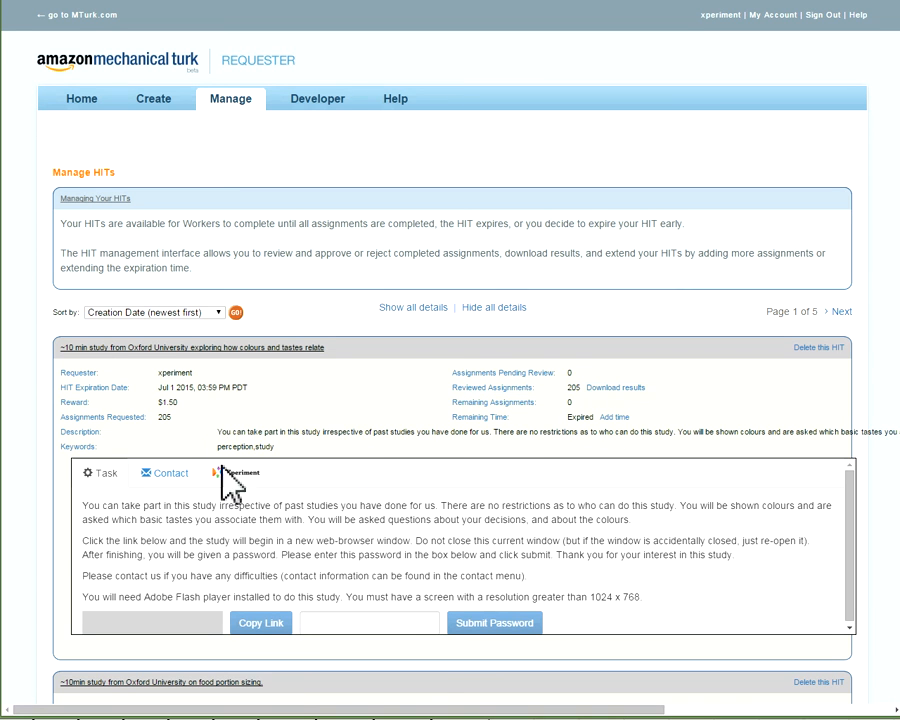
left_click_drag(242, 520, 262, 565)
scroll(254, 549, "down", 1)
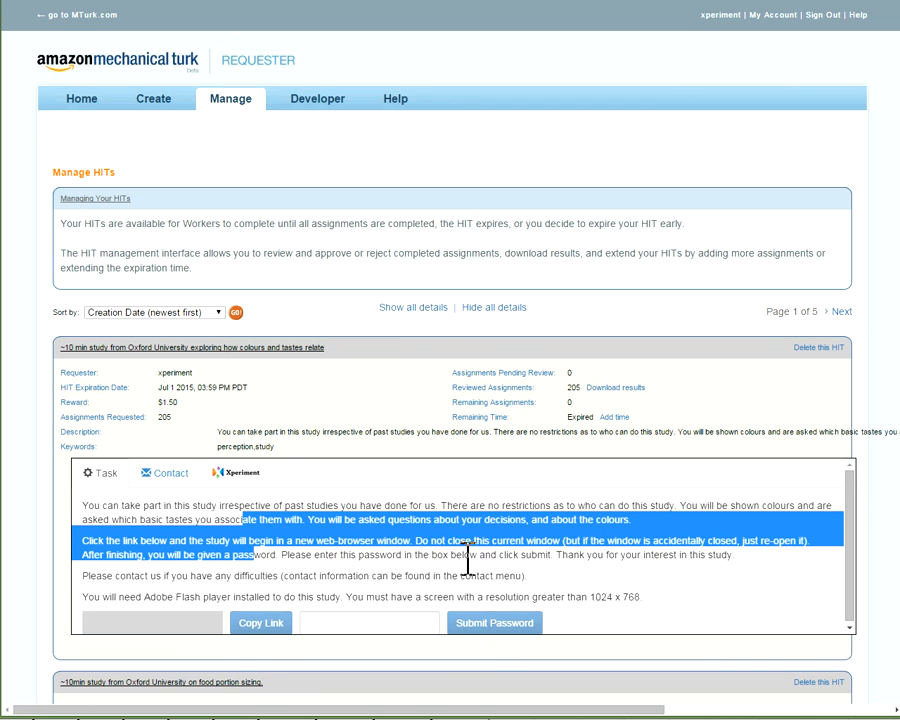
scroll(565, 508, "down", 3)
scroll(565, 525, "up", 3)
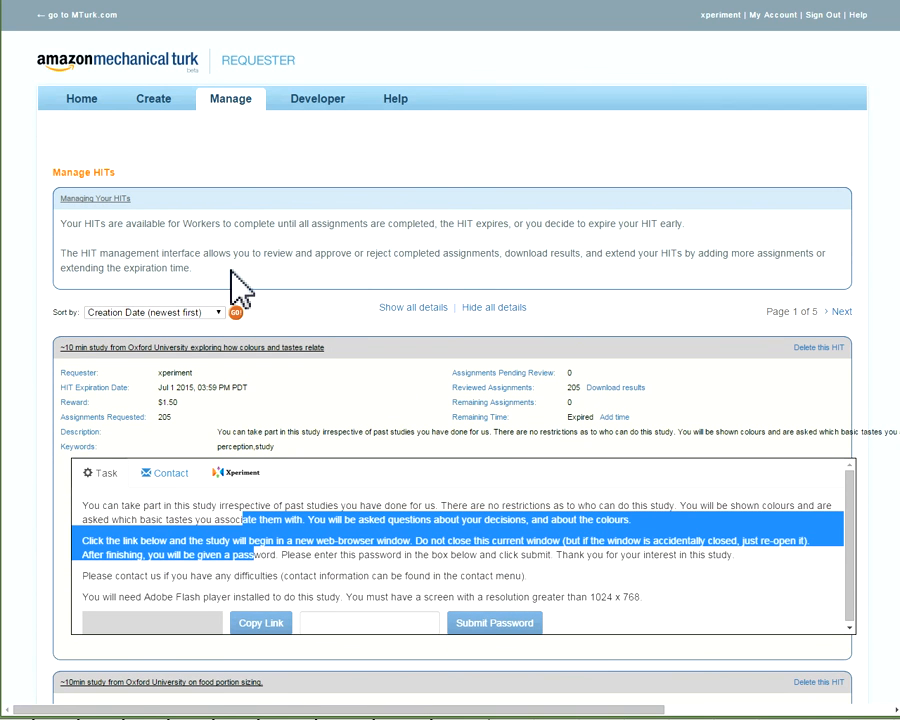